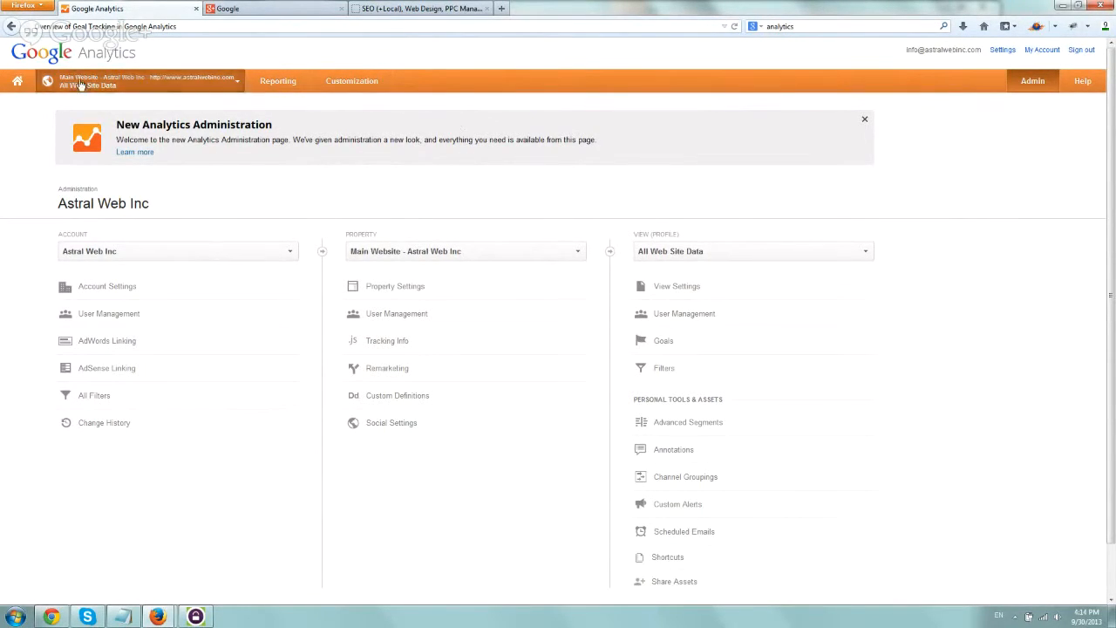
Open the reports of the All Web Site Data view from the list of all accounts.
left_click(140, 81)
left_click(41, 111)
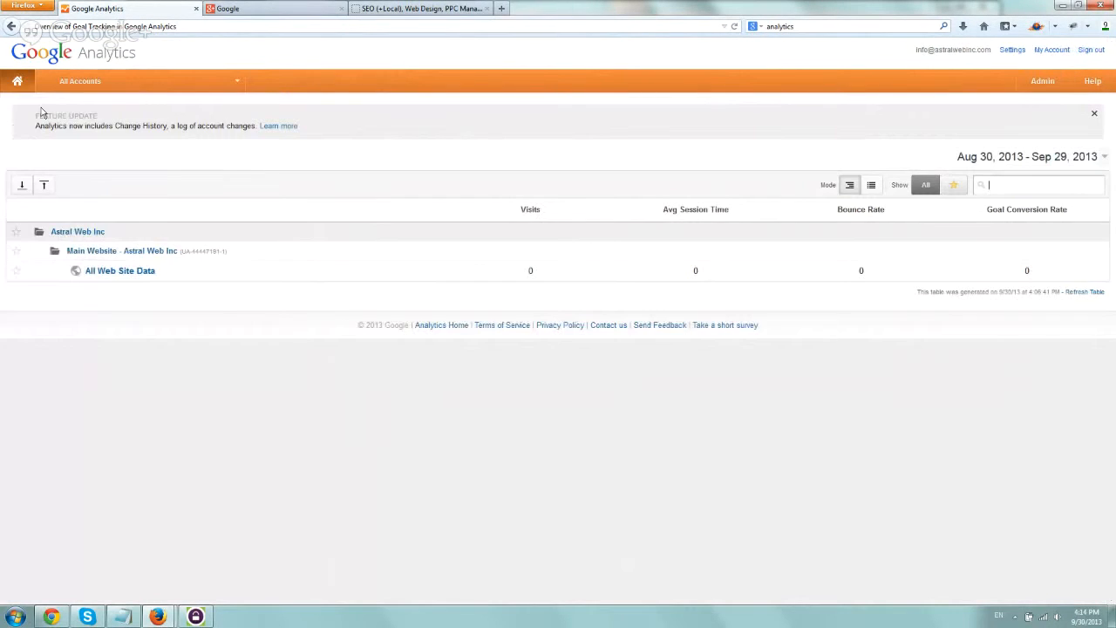
left_click(118, 271)
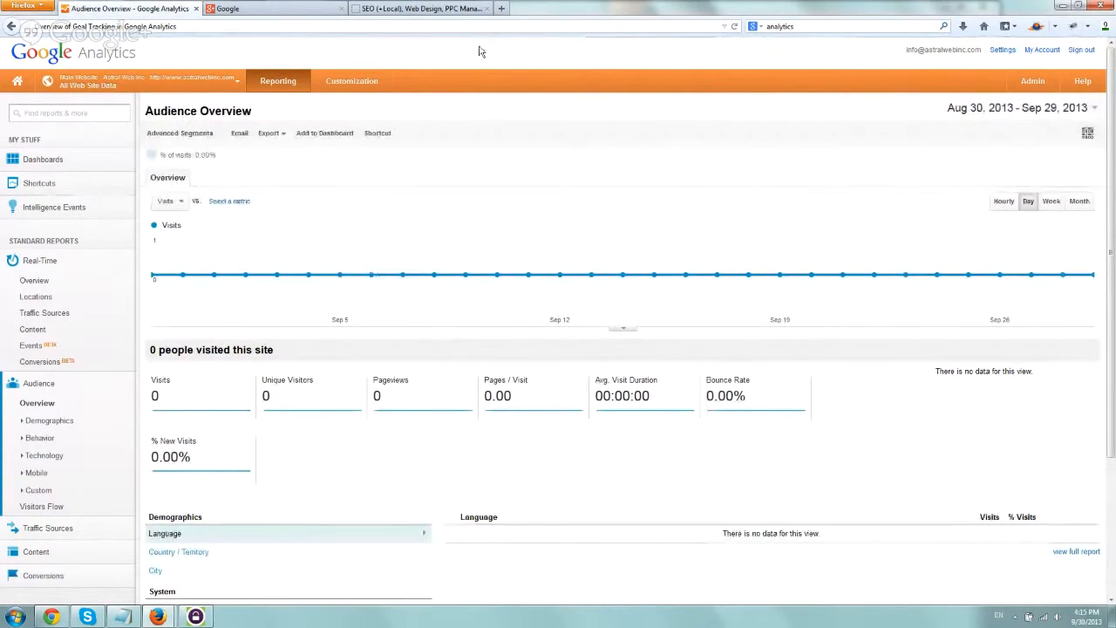
Load the Contact page on the Astral Web website and return to the Audience Overview report.
left_click(445, 8)
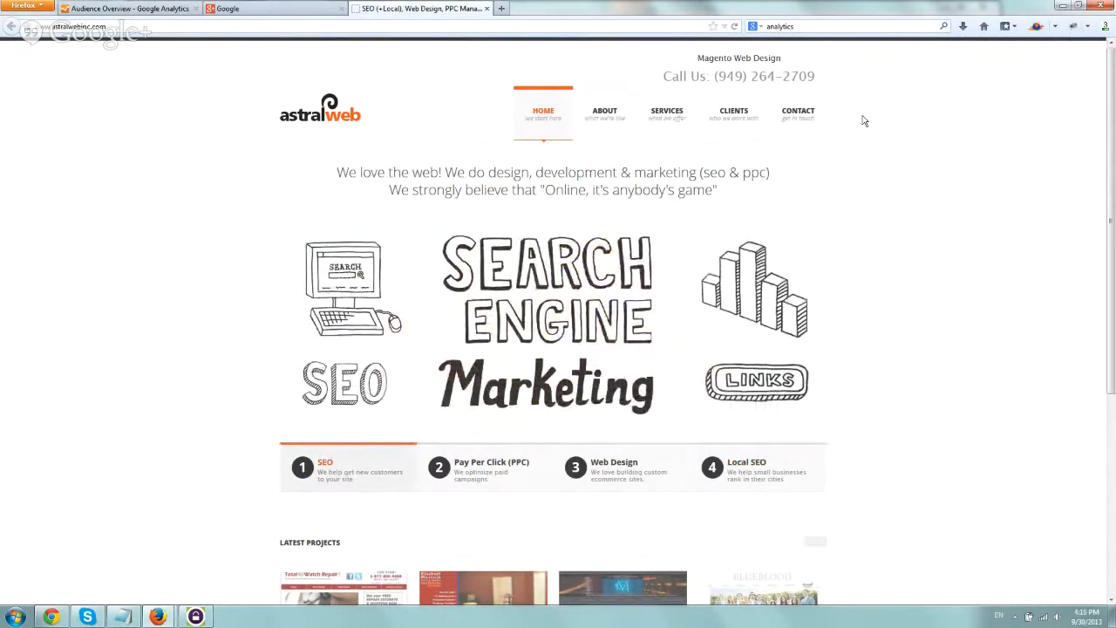
left_click(812, 120)
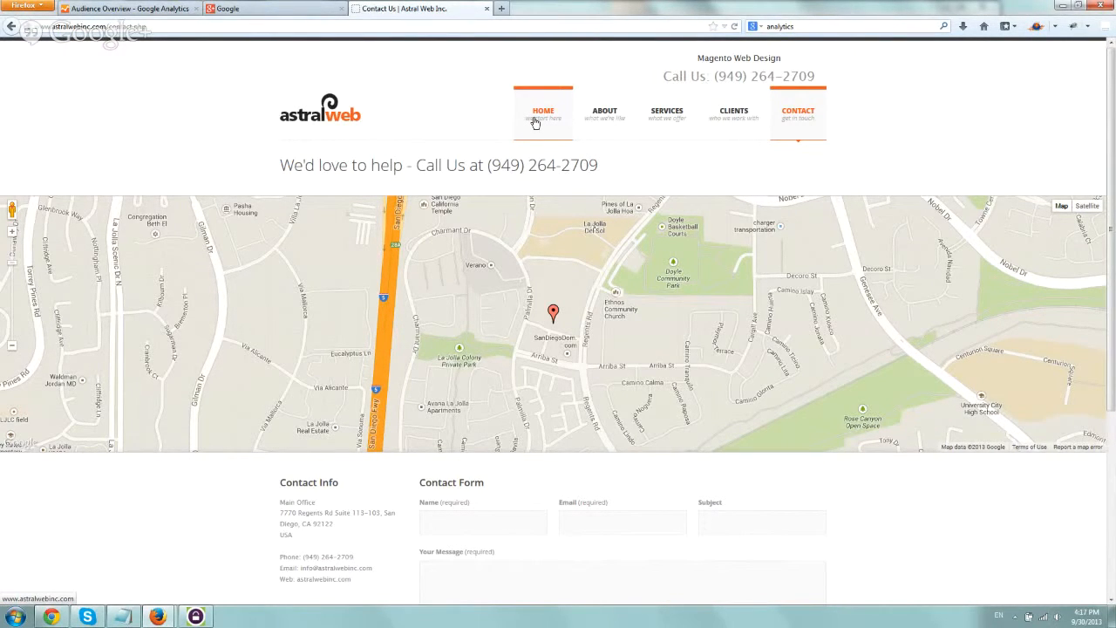
left_click(131, 8)
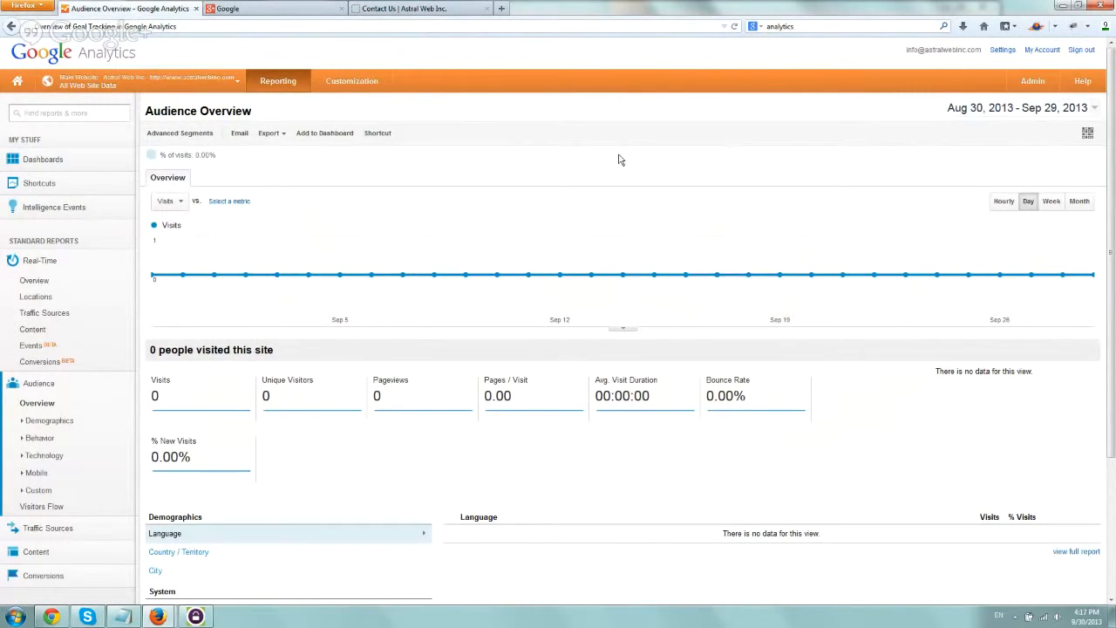
Start creating a new goal in the administration settings of the All Web Site Data view.
left_click(1033, 81)
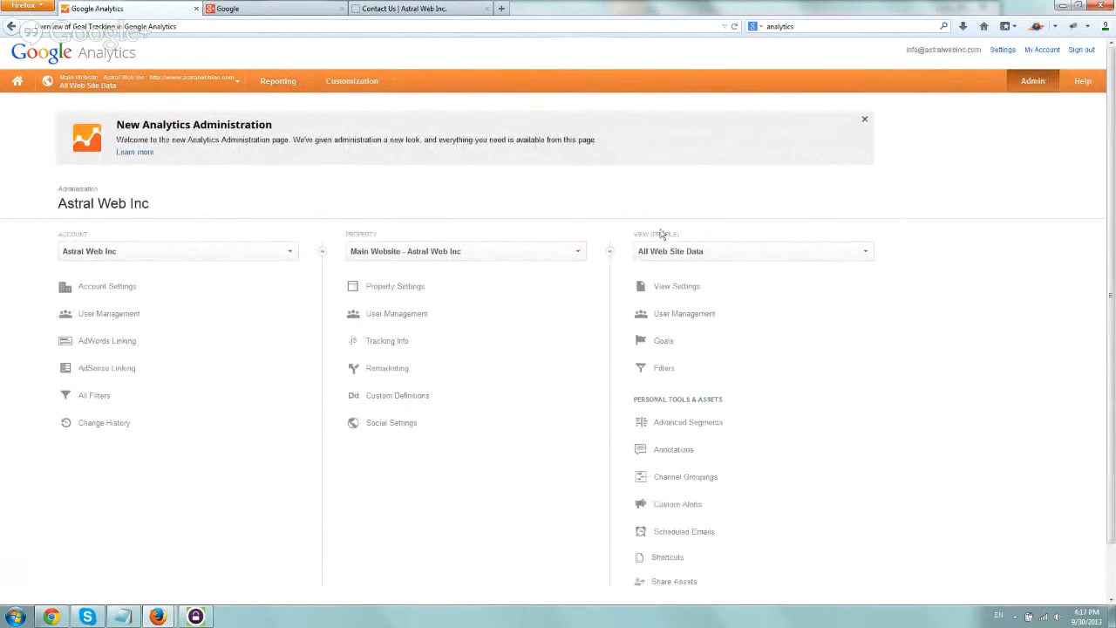
left_click(671, 344)
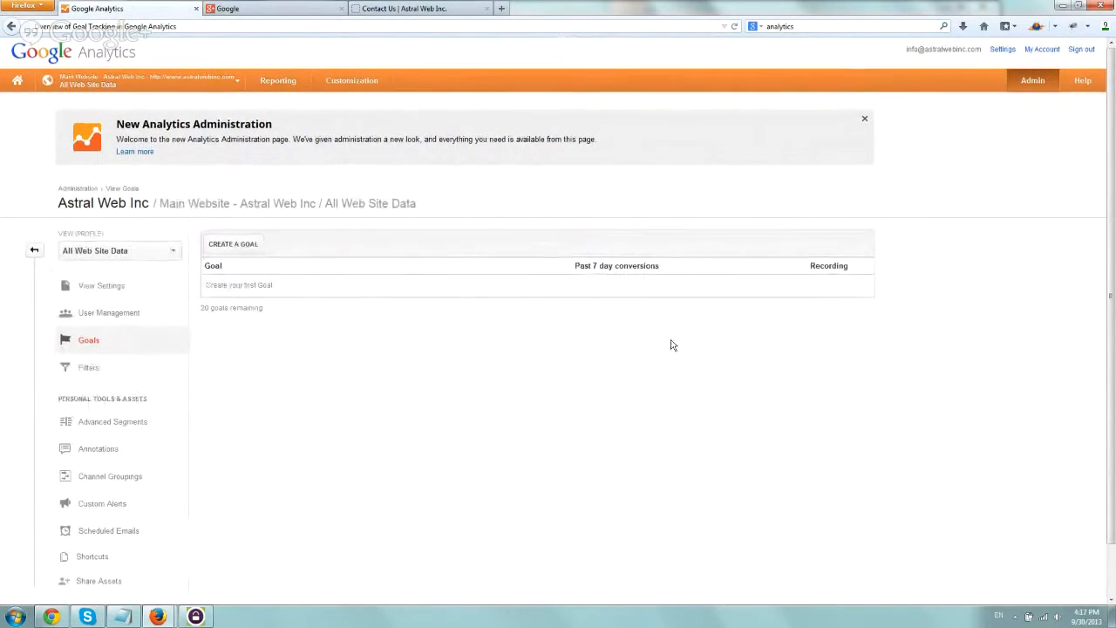
scroll(671, 345, "down", 1)
left_click(248, 191)
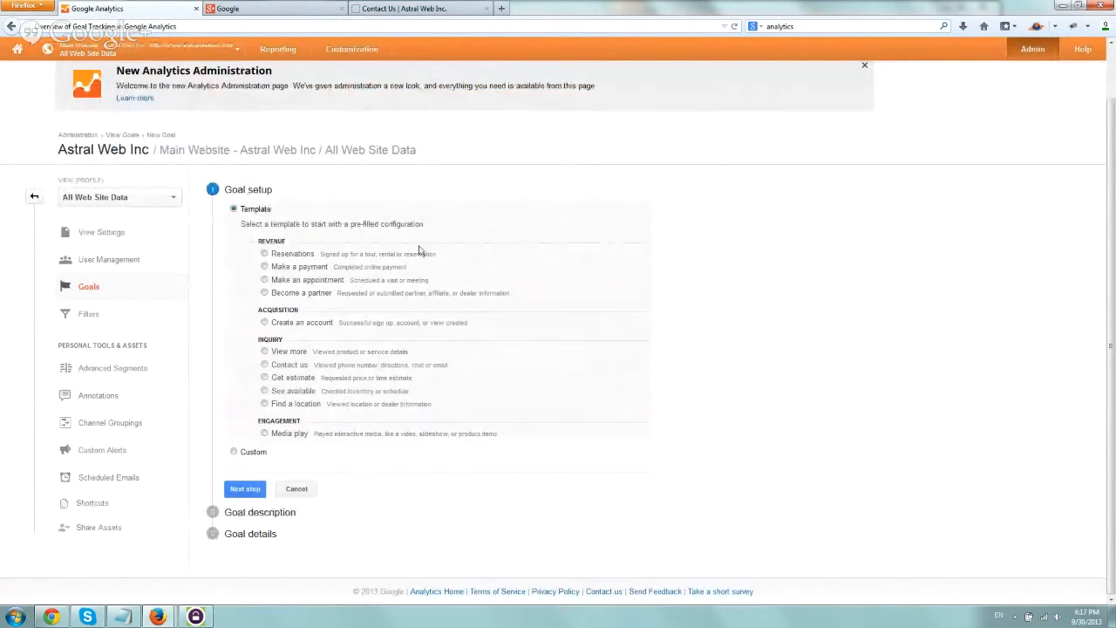
Set up the goal from the Contact us inquiry template and continue to the goal description.
left_click(234, 452)
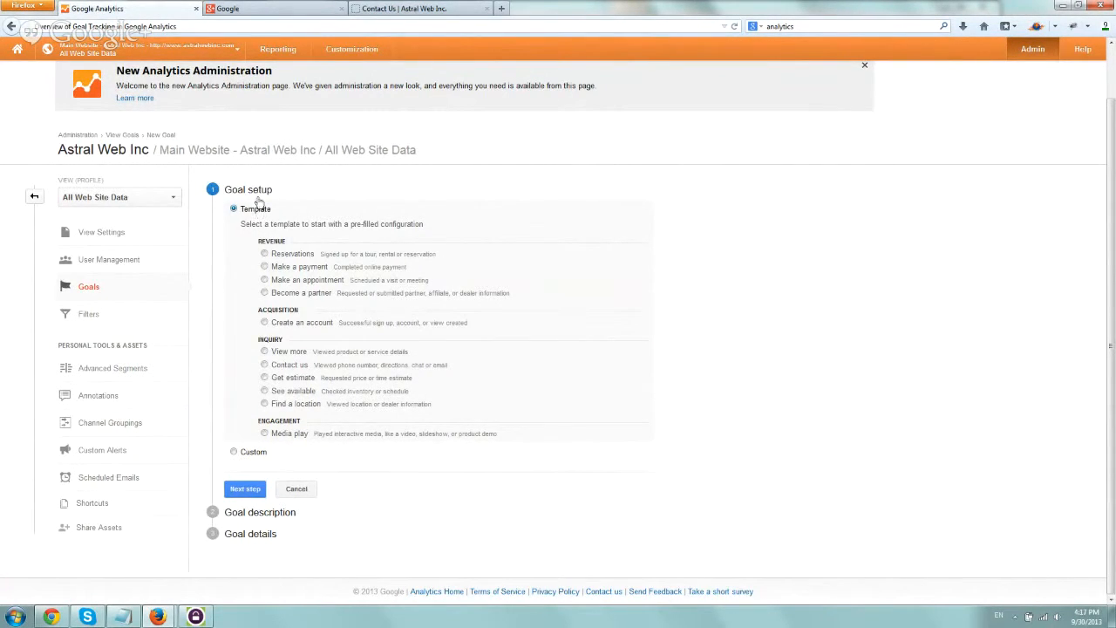
left_click(410, 9)
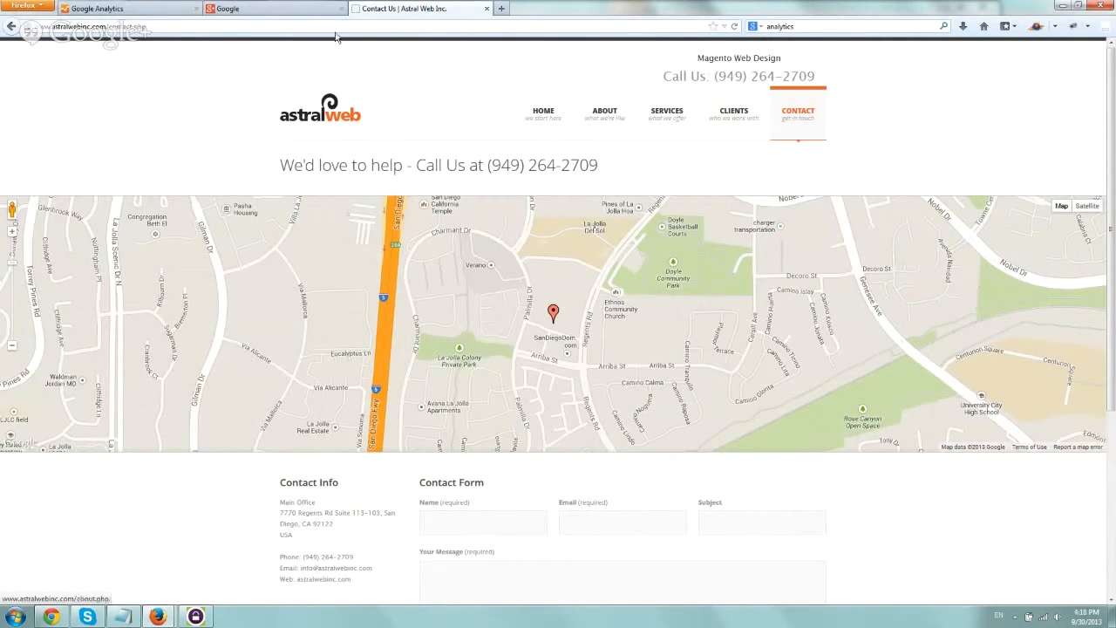
left_click(113, 8)
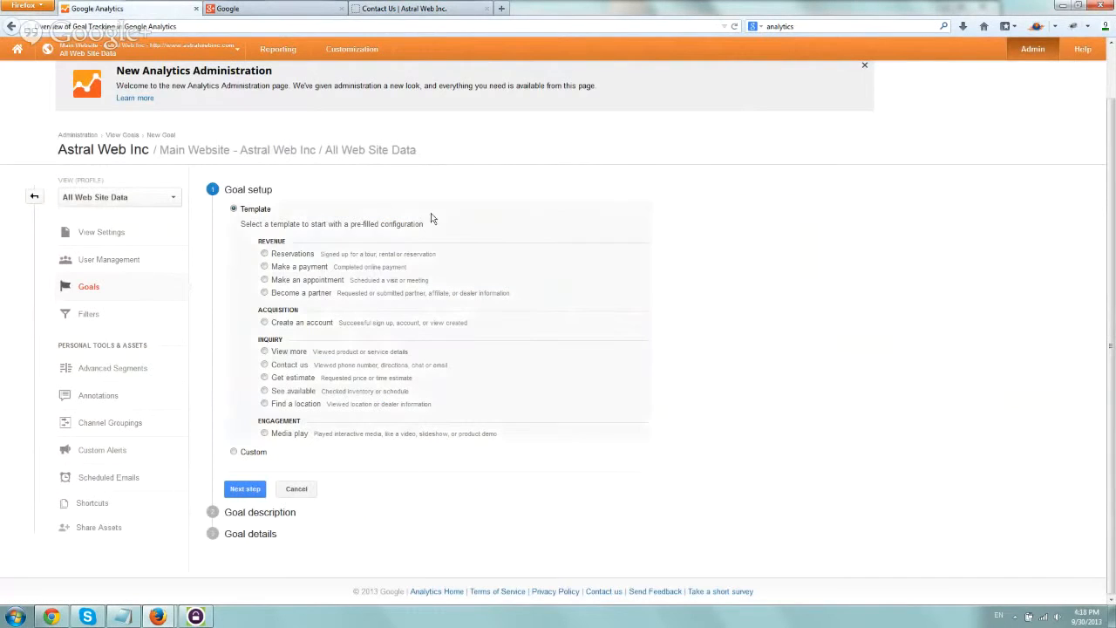
left_click(264, 365)
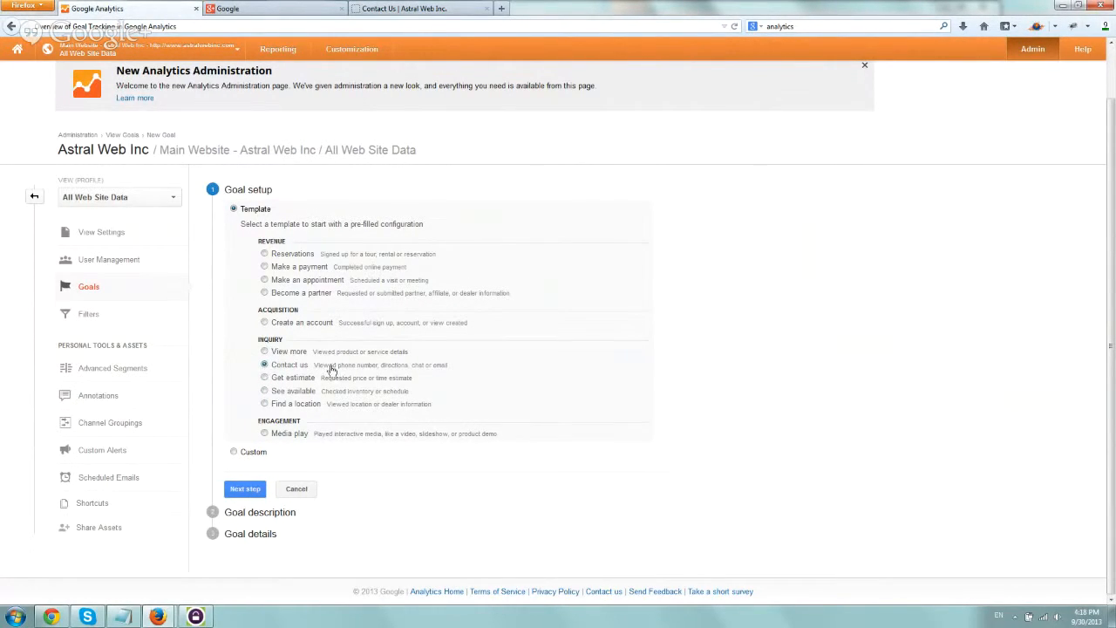
left_click(245, 490)
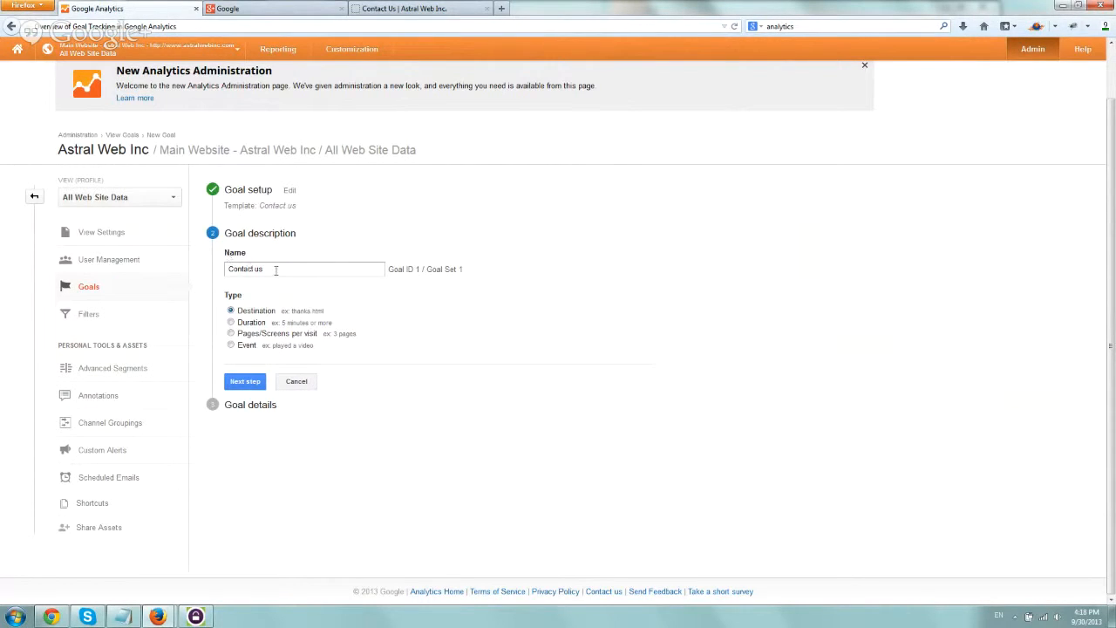
Name the goal "Viewed Contact us Page", keep the Destination type and continue to the goal details.
left_click_drag(278, 268, 207, 272)
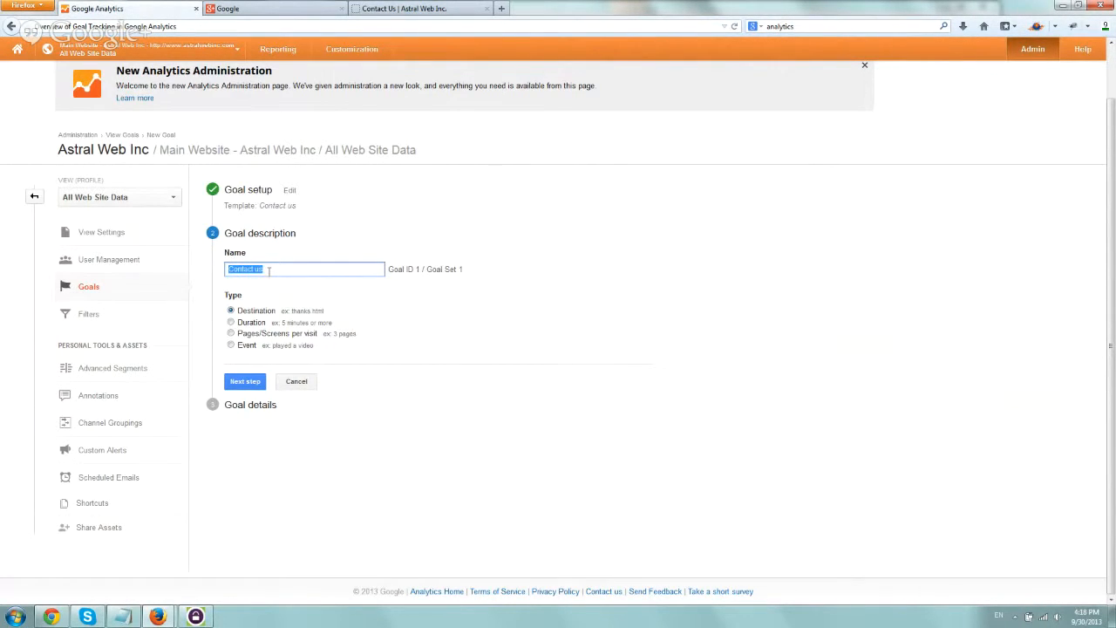
left_click(269, 270)
type("Viewed Contact us Page")
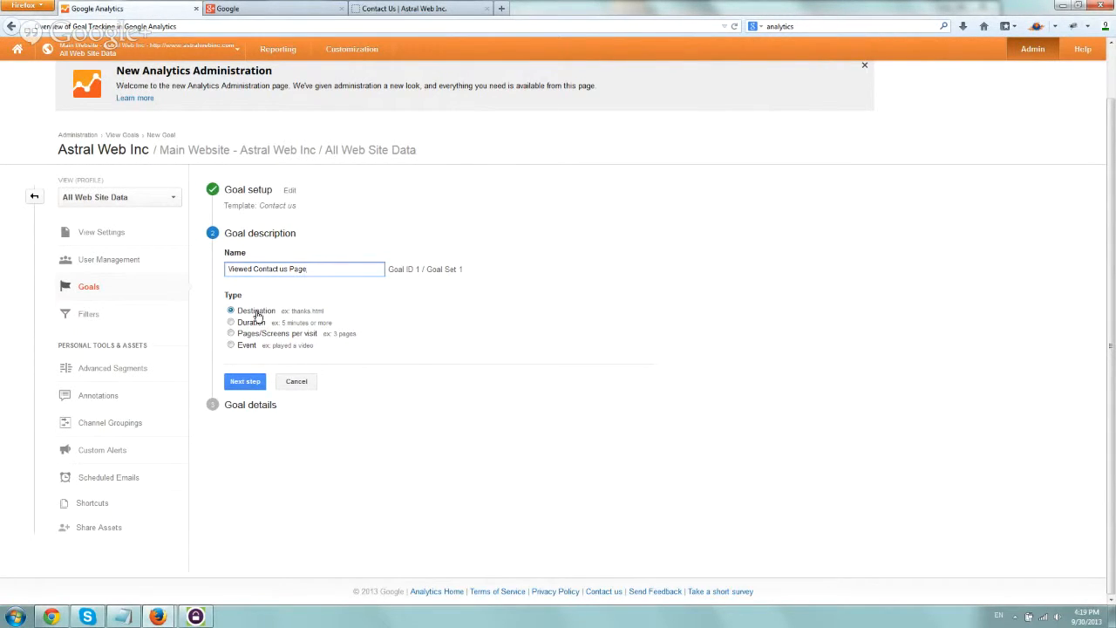
left_click(259, 383)
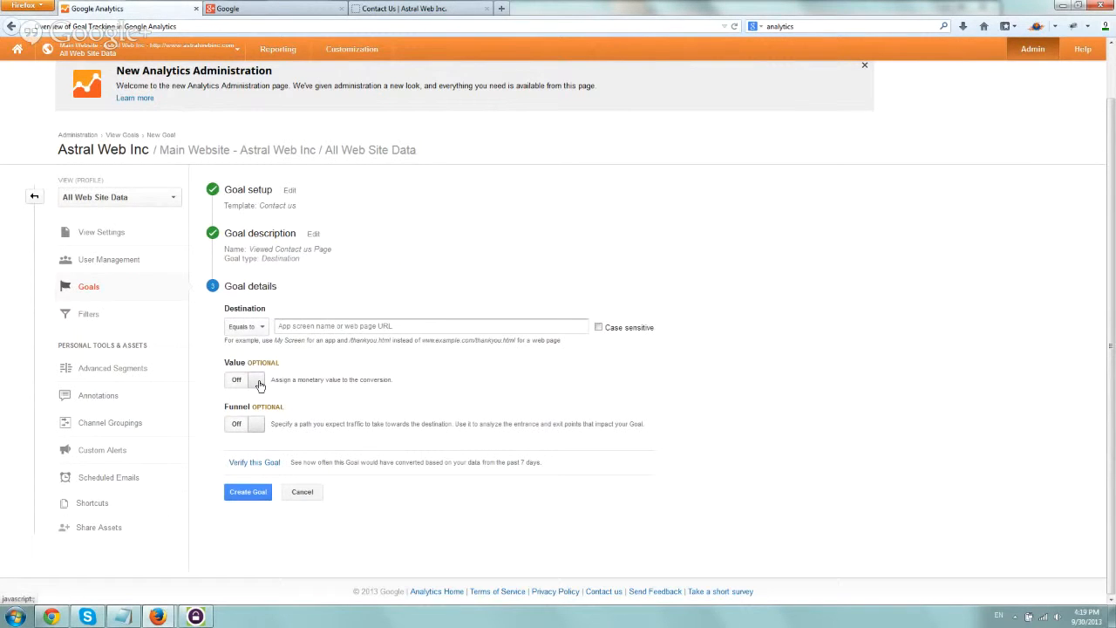
Copy the /contact.php path from the address of the website's Contact page and return to the goal details.
left_click(428, 7)
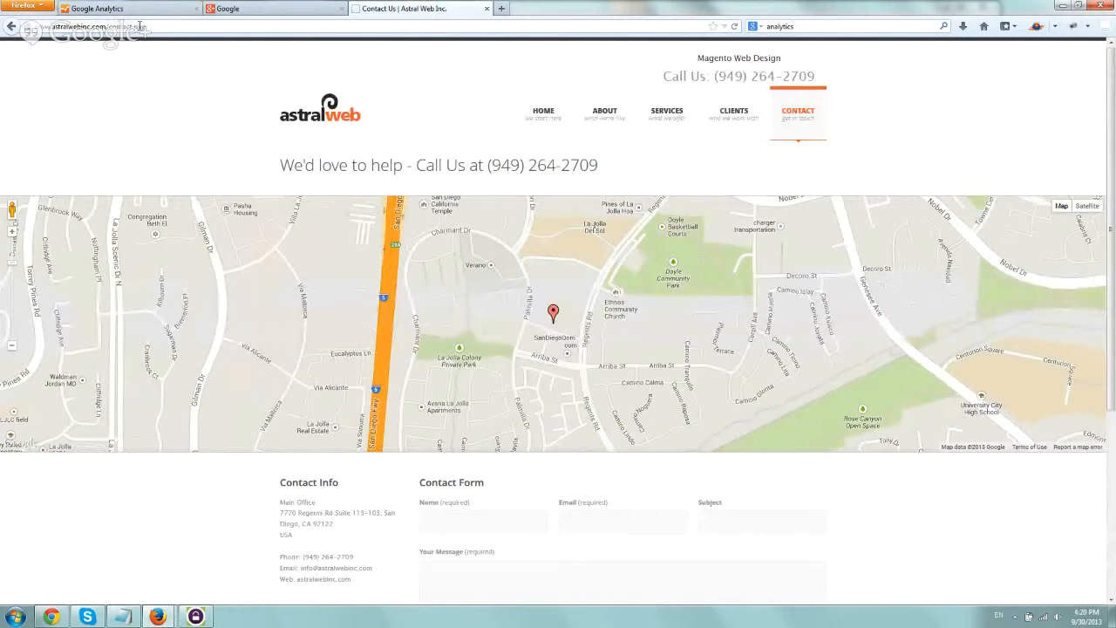
left_click_drag(106, 26, 178, 26)
key("ctrl+c")
key("BackSpace")
left_click(131, 9)
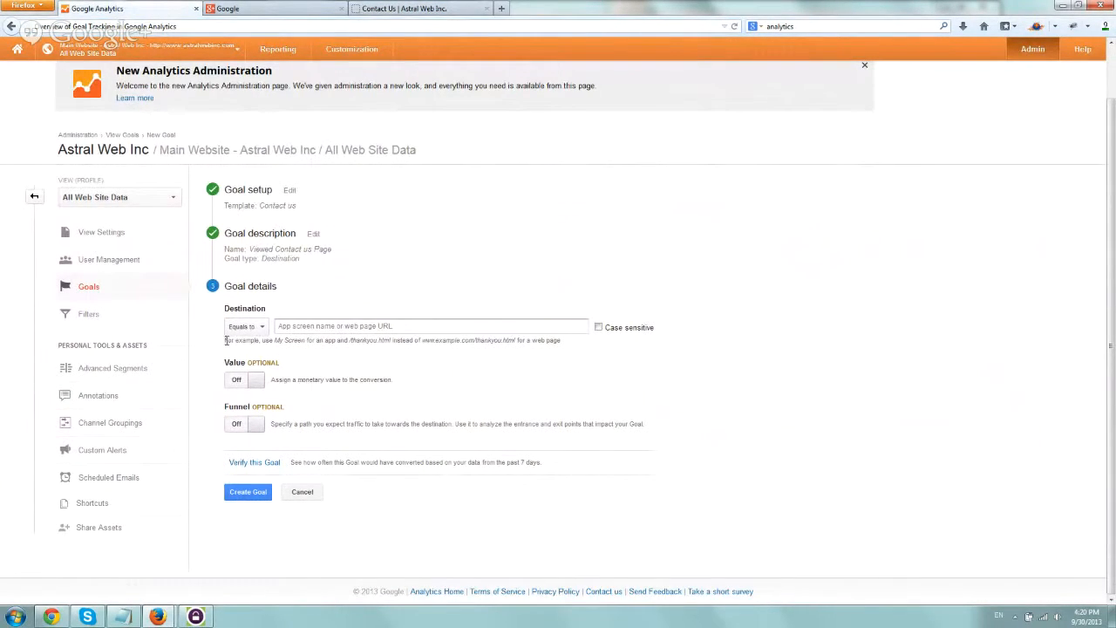
Set the goal's destination to /contact.php with the Equals to match type.
left_click_drag(225, 340, 460, 340)
left_click(316, 340)
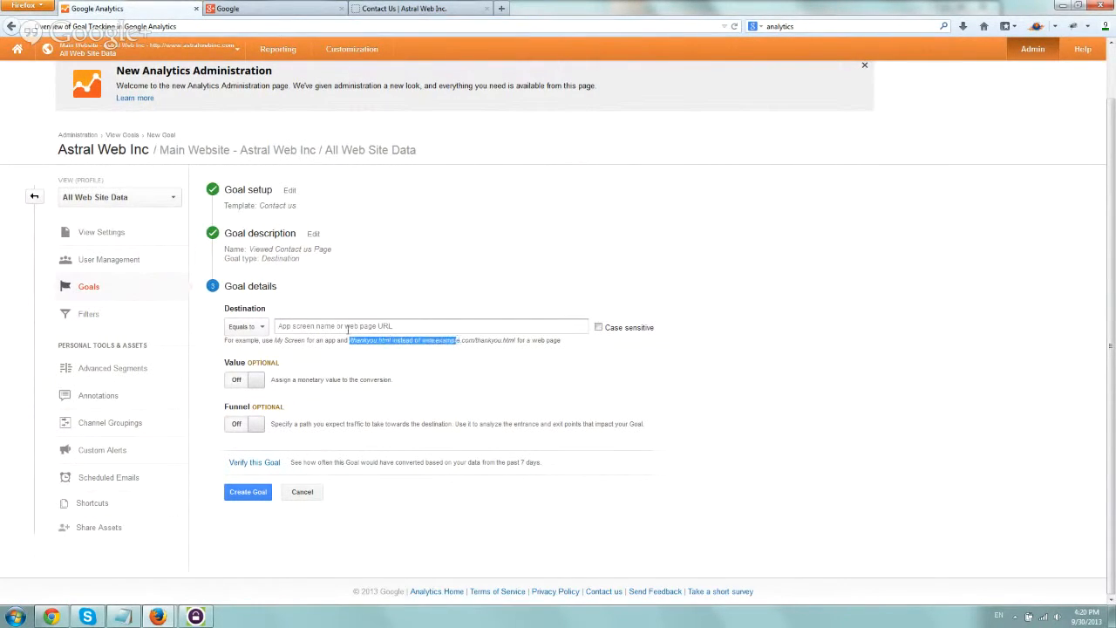
left_click(297, 326)
left_click(262, 327)
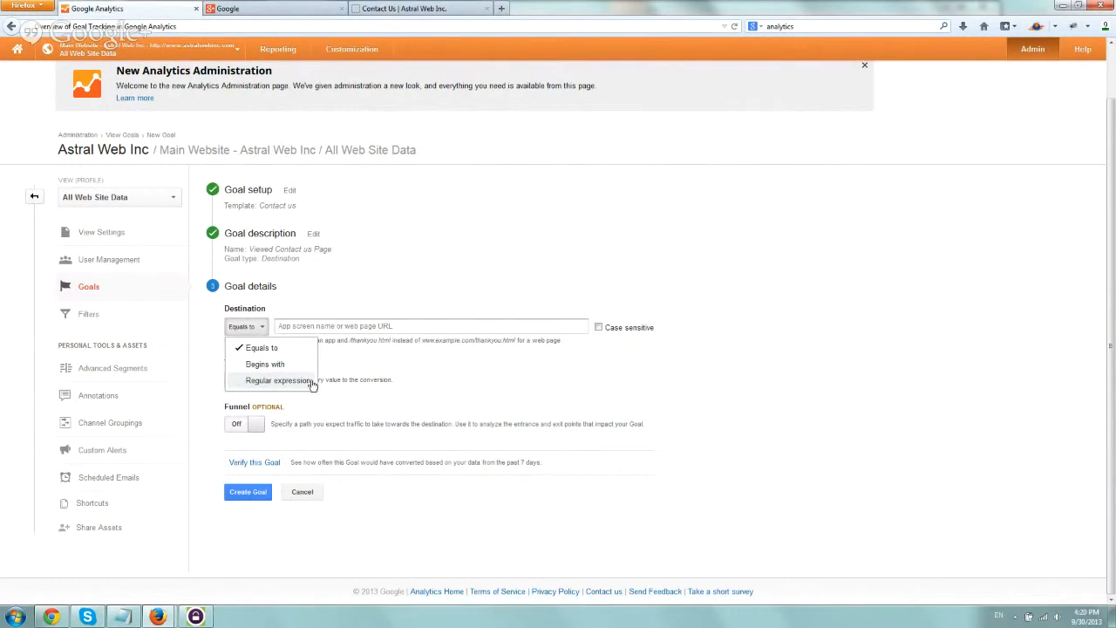
left_click(290, 327)
key("ctrl+v")
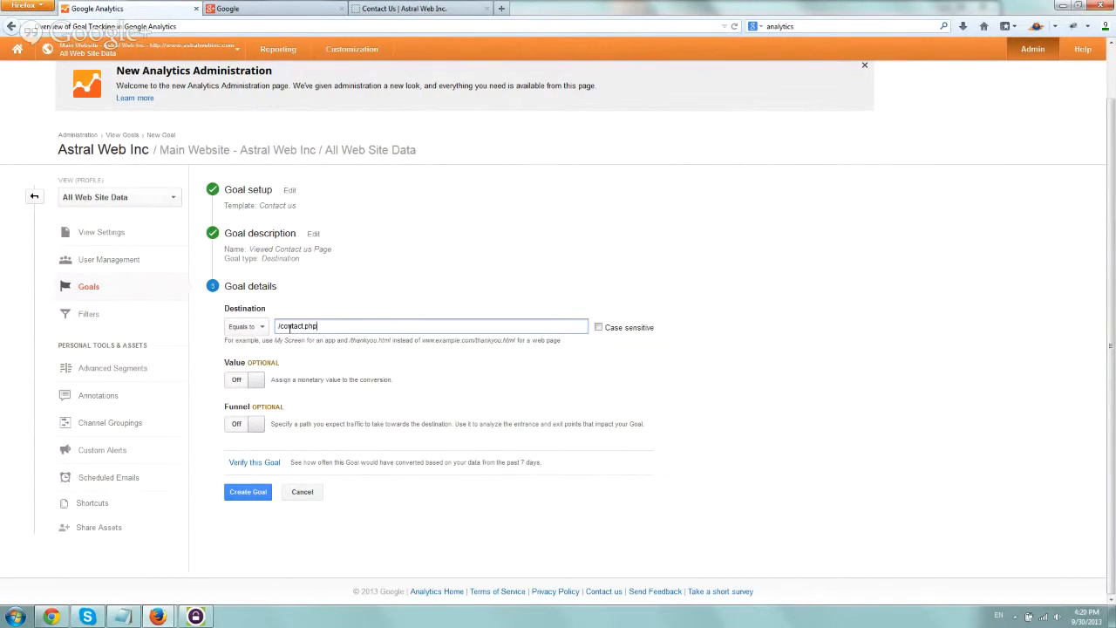
left_click(259, 330)
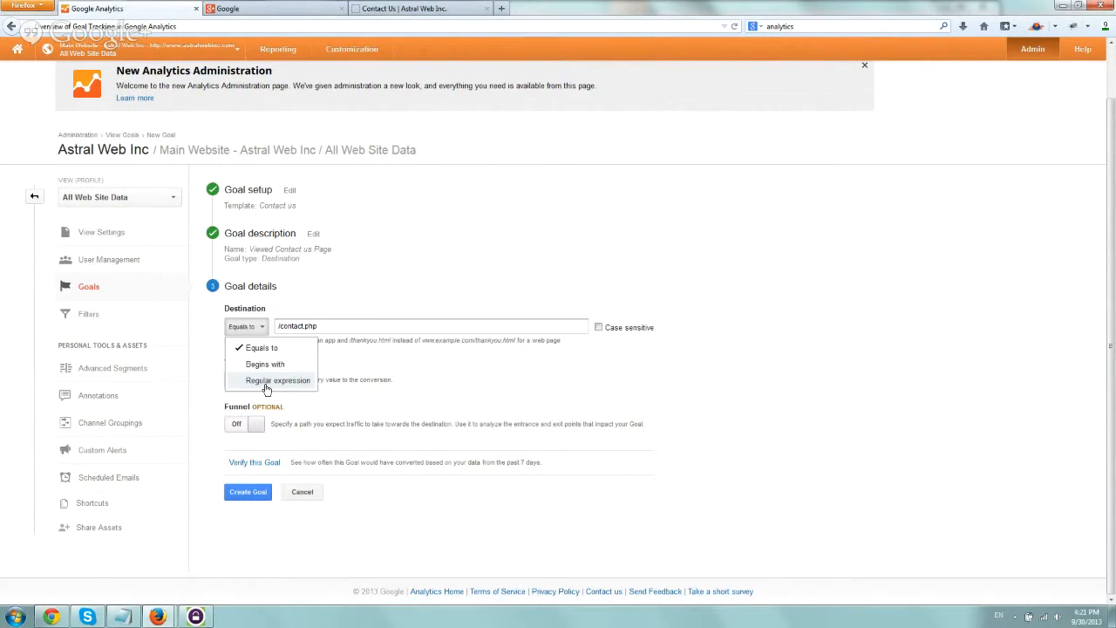
left_click(349, 290)
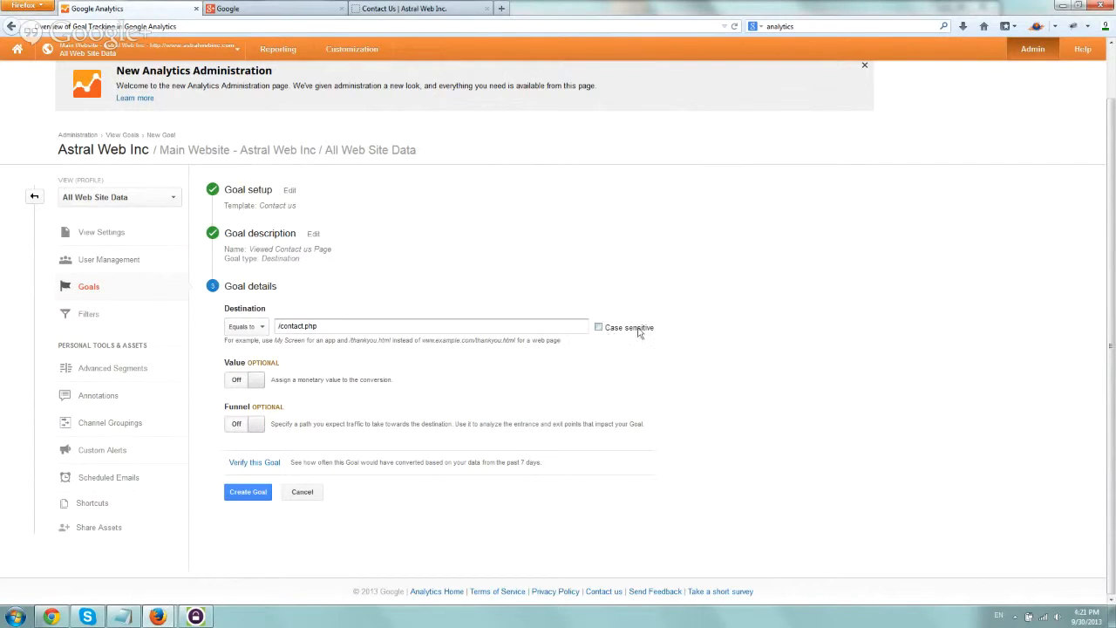
left_click_drag(338, 326, 278, 322)
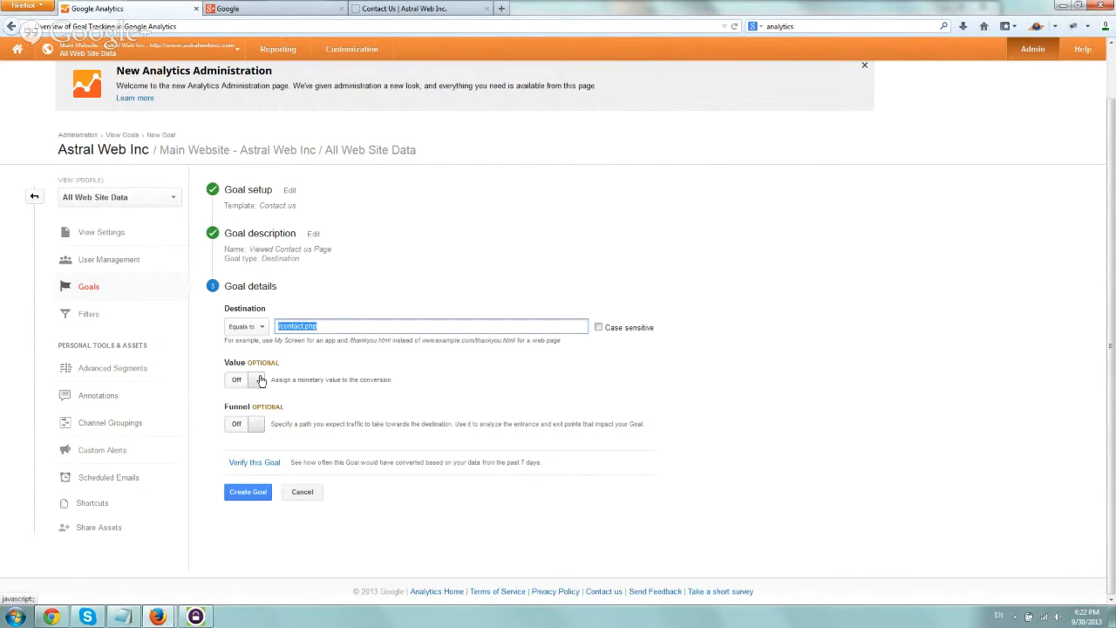
left_click(261, 380)
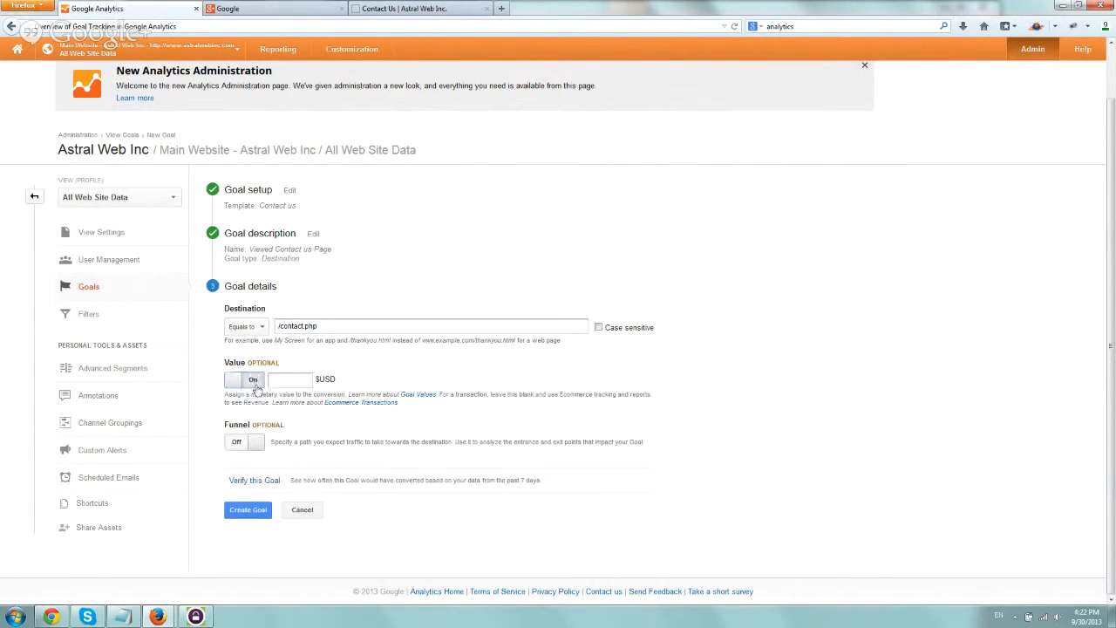
left_click(286, 381)
type("10")
left_click(253, 382)
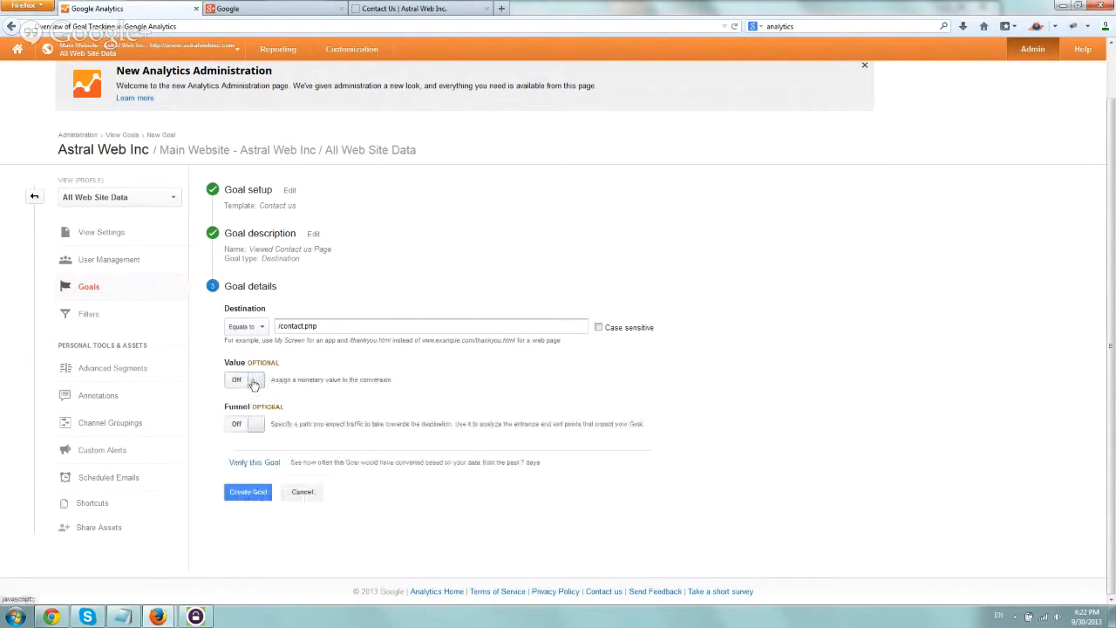
Turn on the goal's funnel option and walk through the Clients to Contact page path on the website before returning to the goal details.
left_click(257, 425)
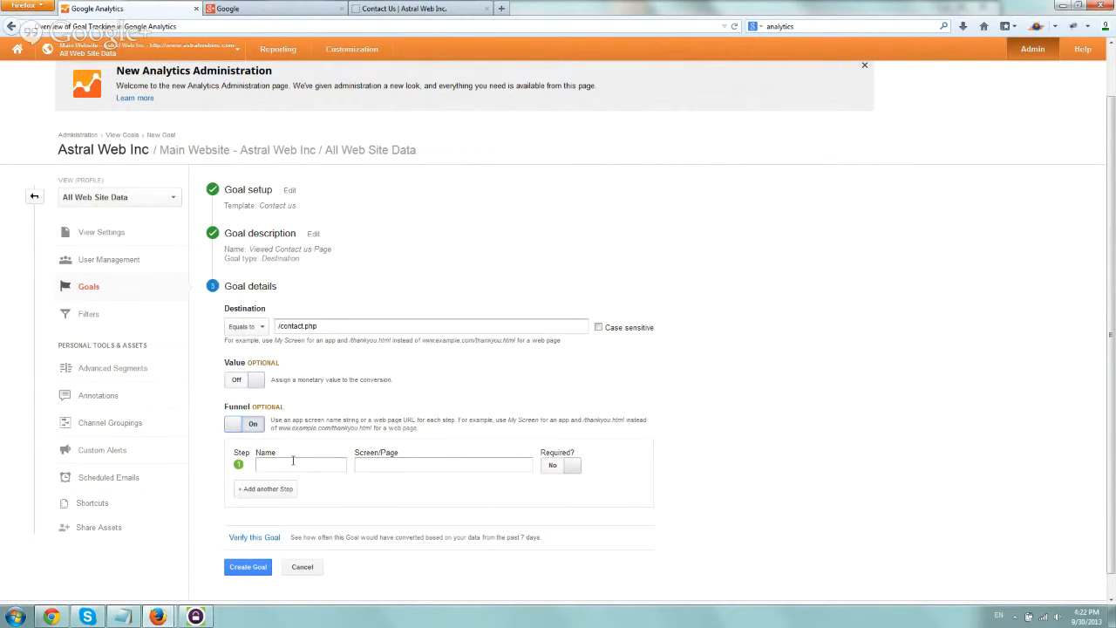
left_click(404, 10)
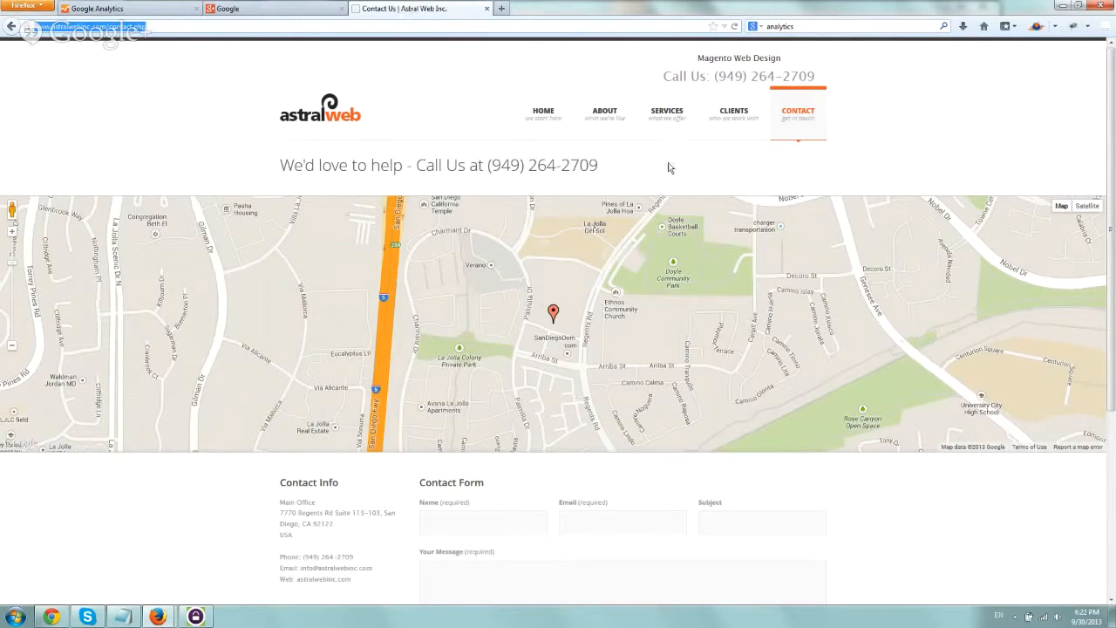
left_click(732, 129)
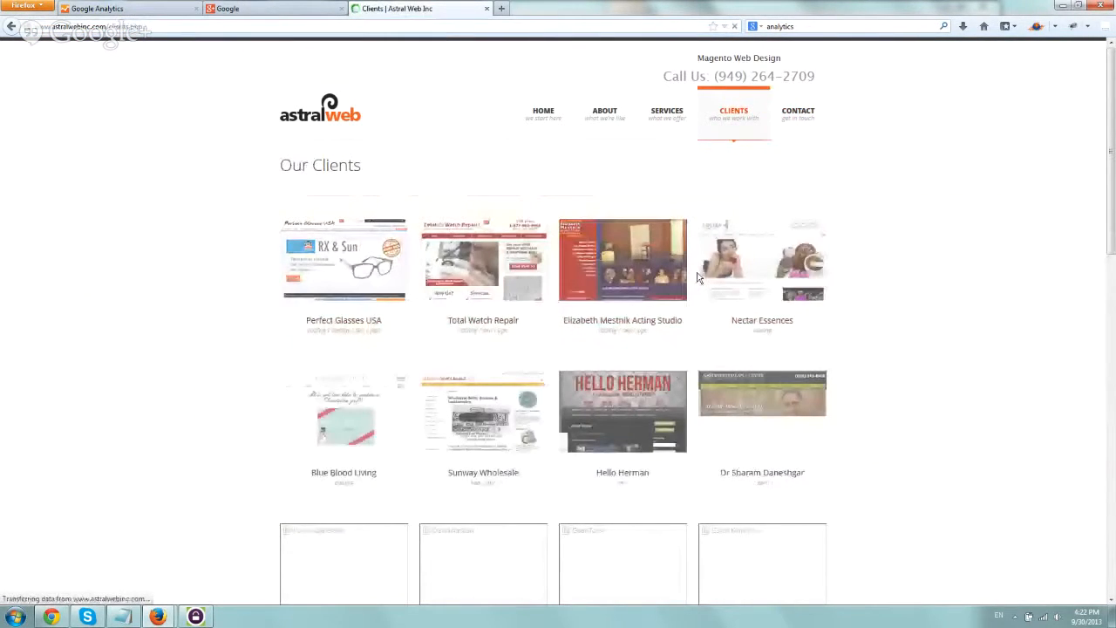
left_click(798, 112)
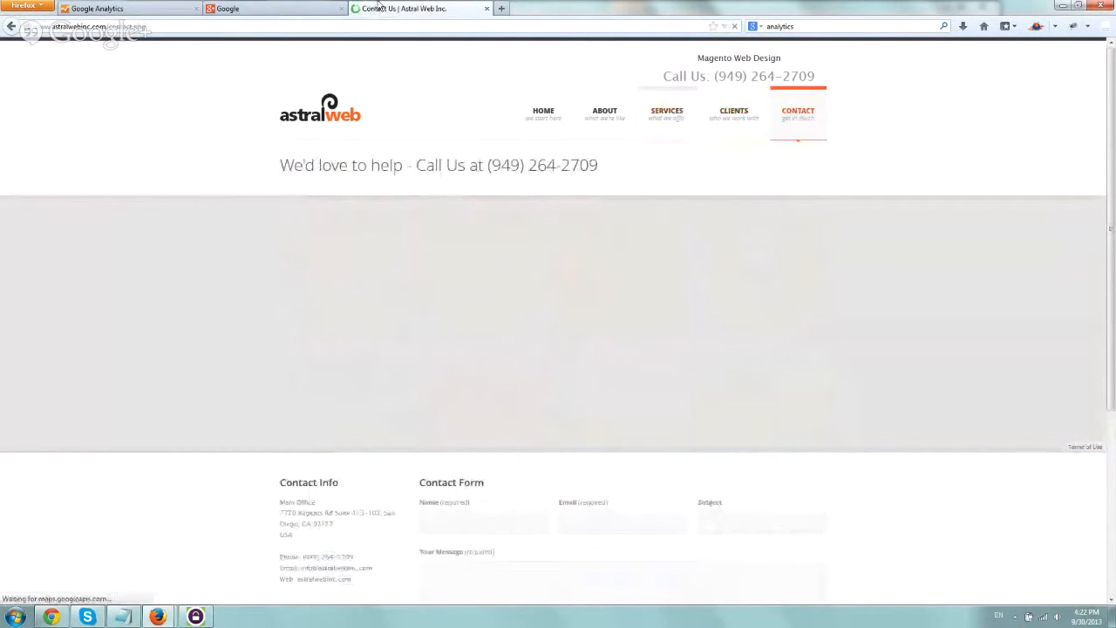
left_click(127, 8)
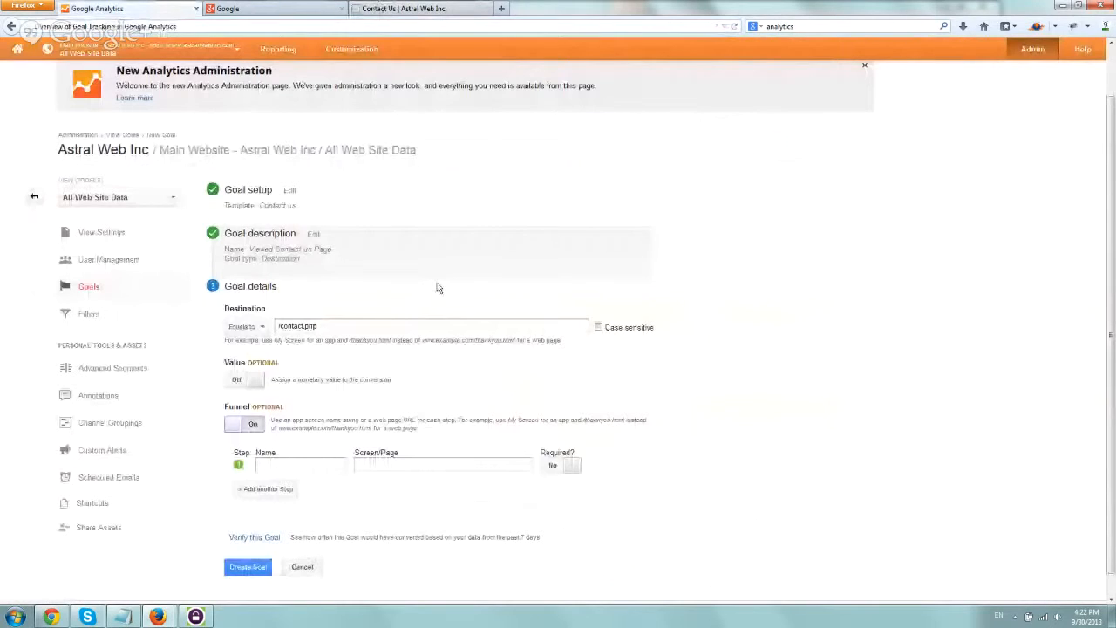
triple_click(338, 324)
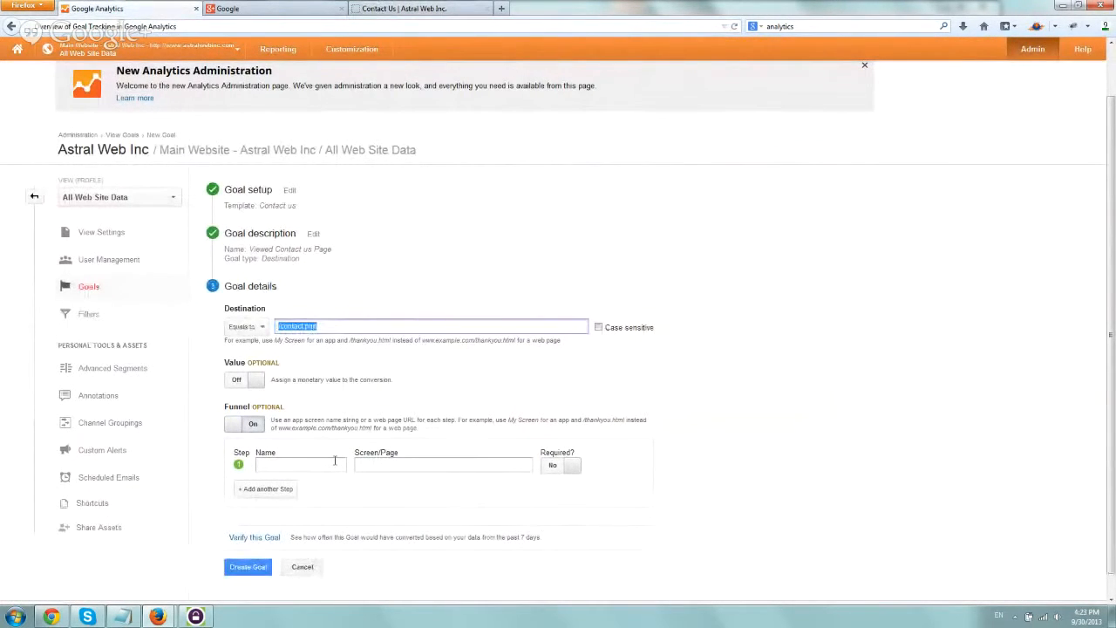
left_click(403, 9)
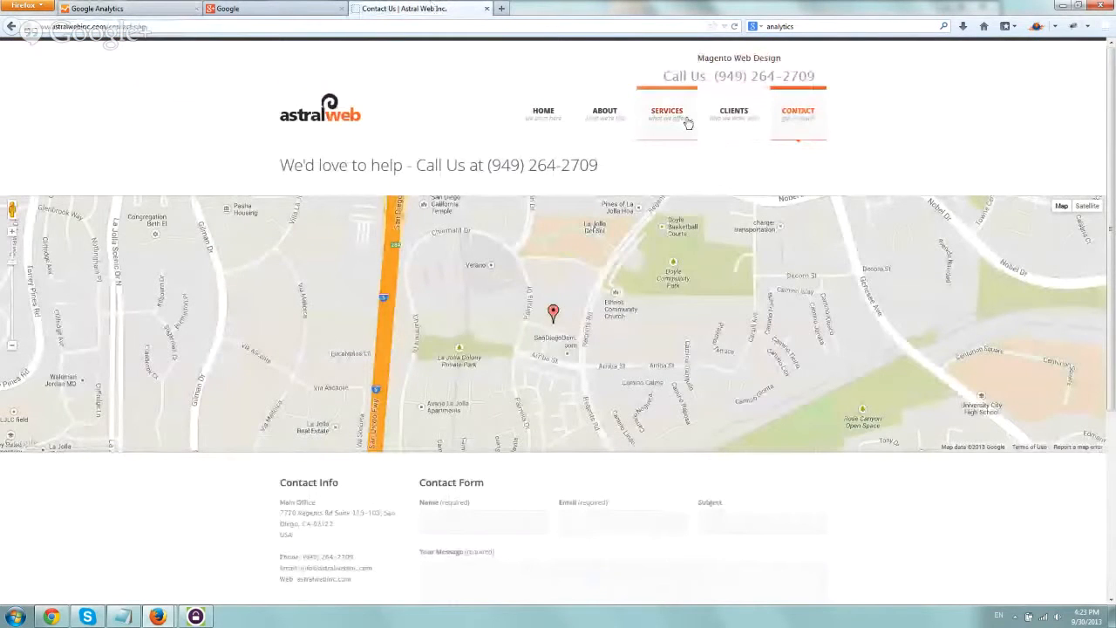
left_click(126, 9)
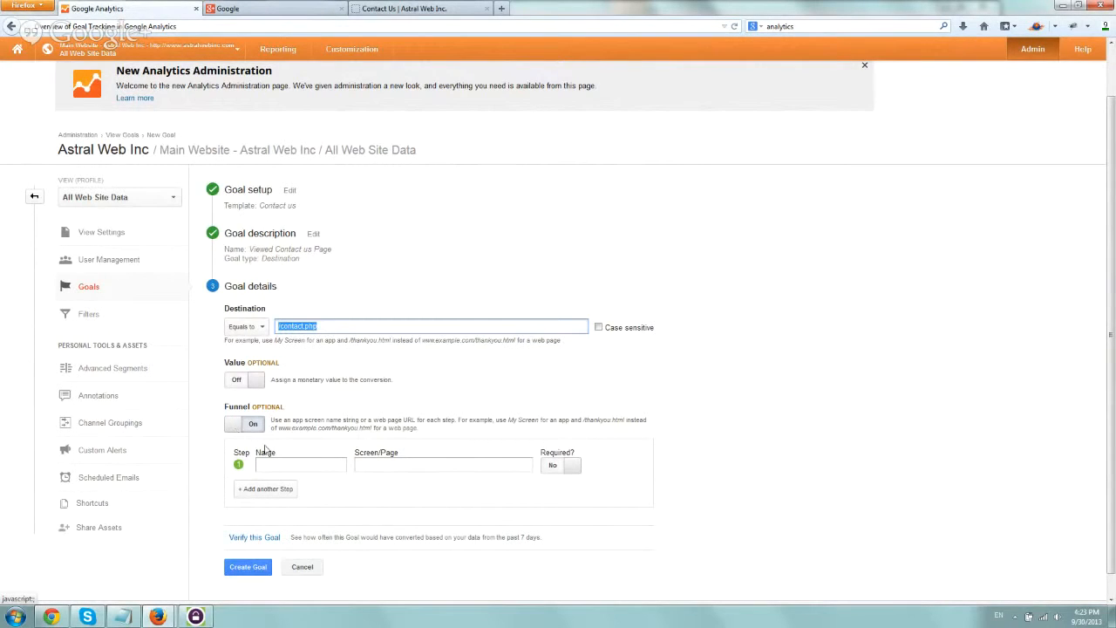
Define the first funnel step as Clients with the website's /clients.php path as its page, and switch the funnel back off.
left_click(316, 465)
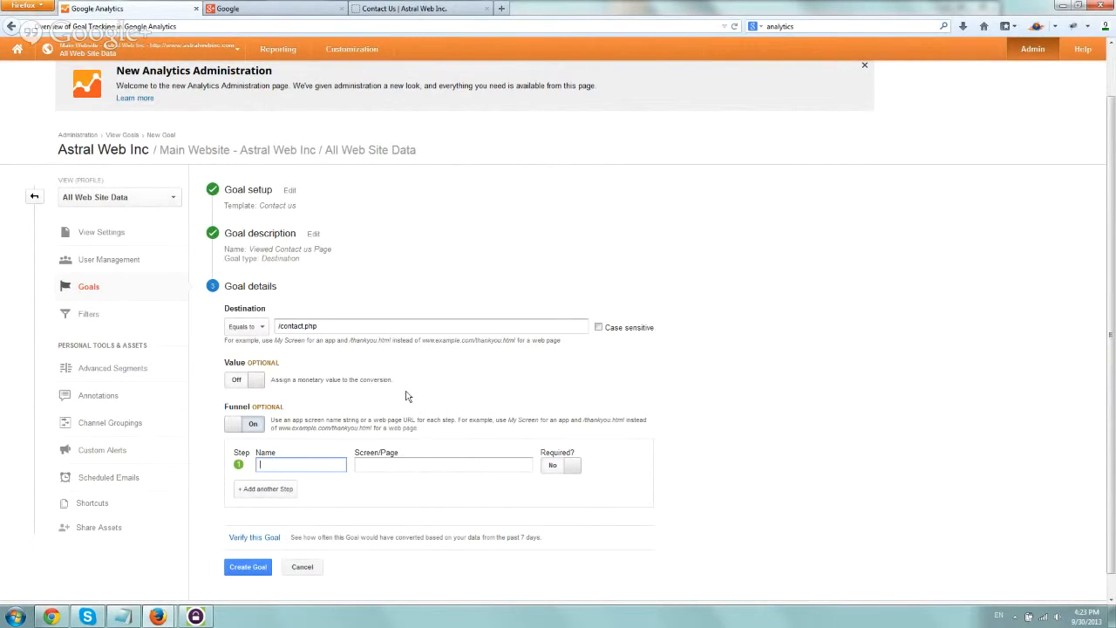
type("Clients")
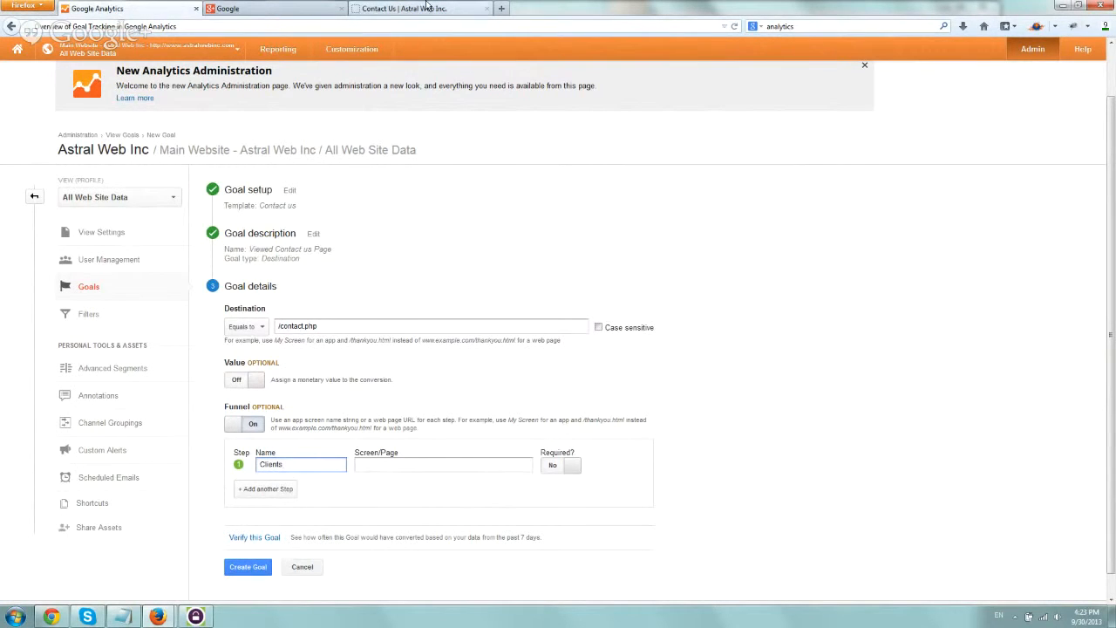
left_click(427, 8)
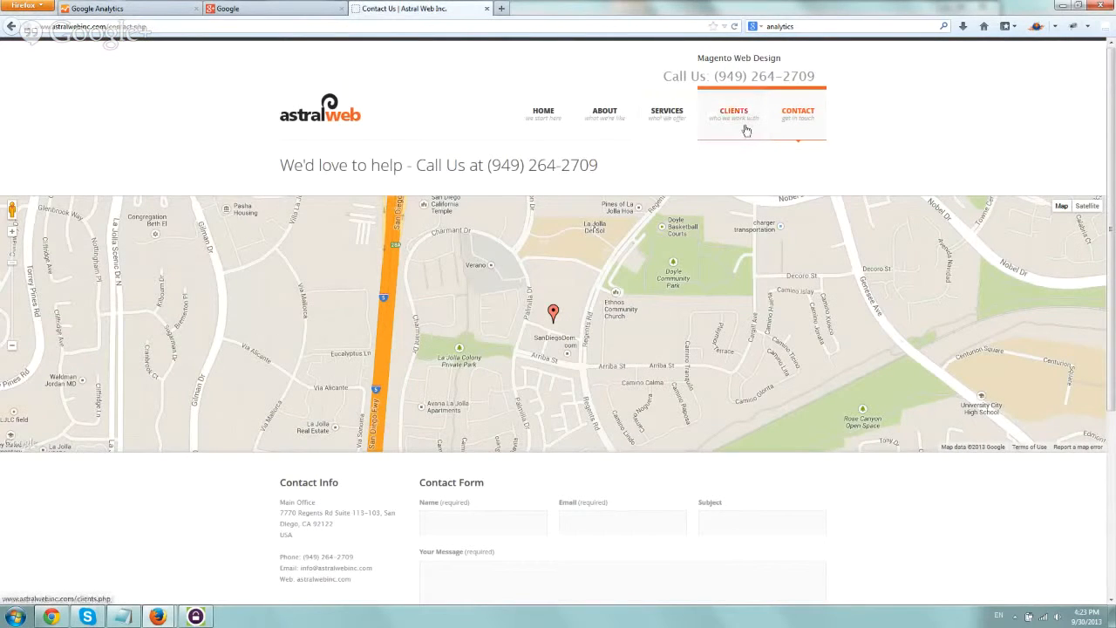
left_click(746, 130)
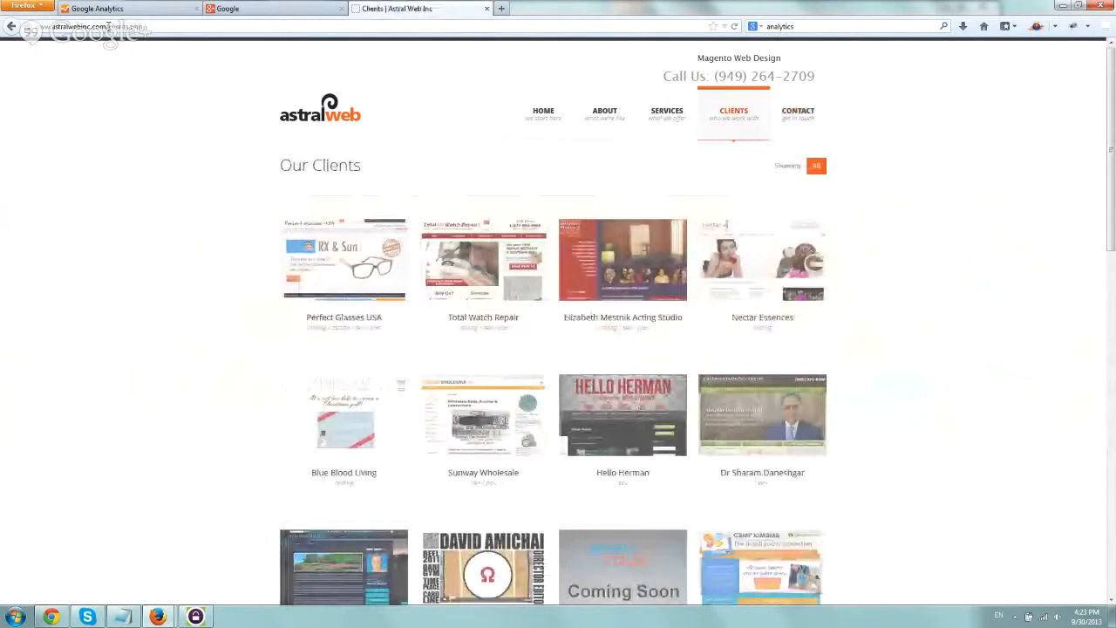
left_click_drag(106, 27, 159, 27)
key("ctrl+x")
left_click(145, 7)
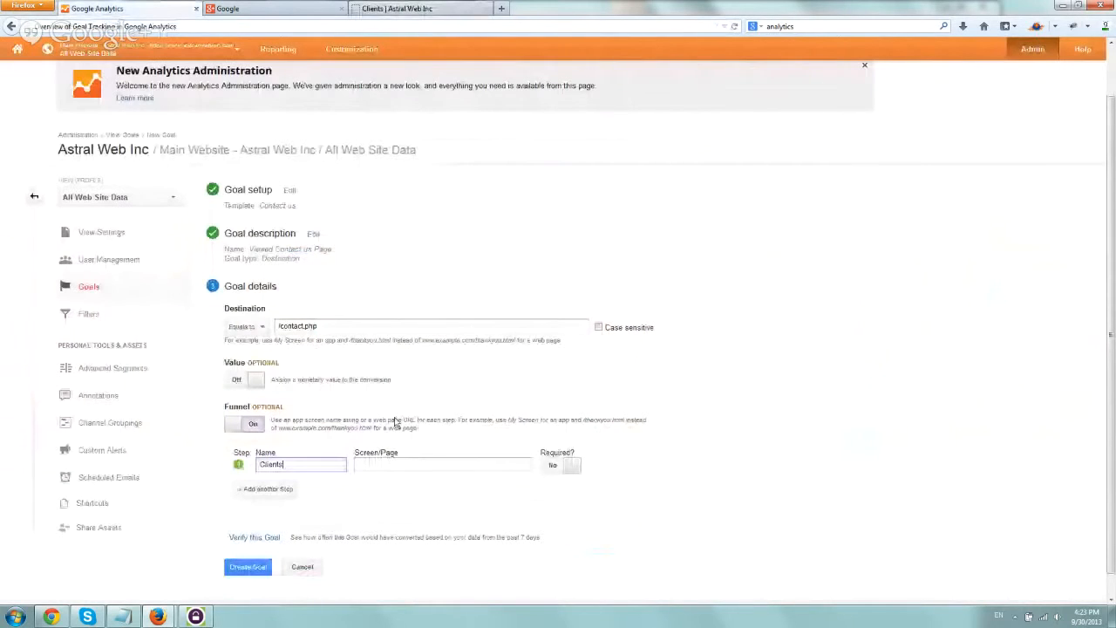
key("Tab")
key("ctrl+v")
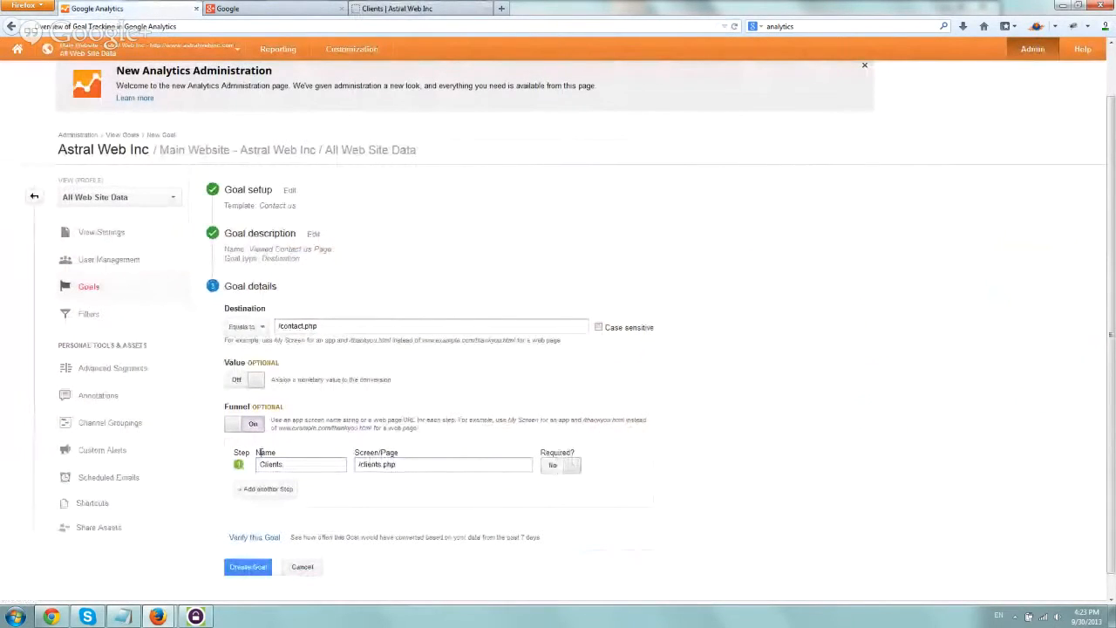
left_click(250, 424)
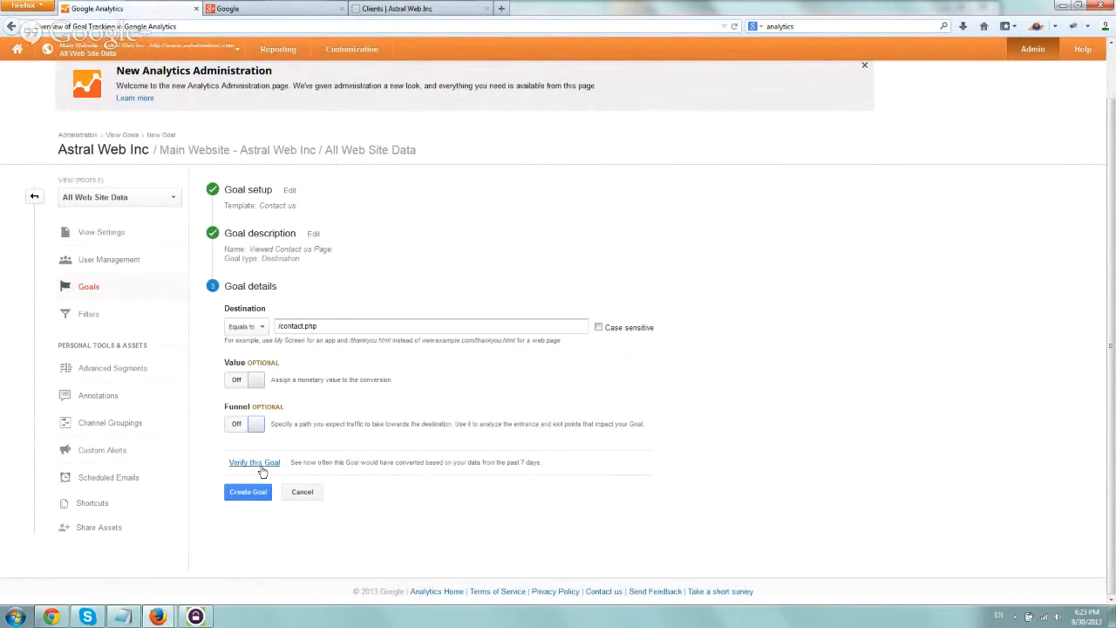
Verify the goal against the past 7 days of data and create it.
left_click(260, 469)
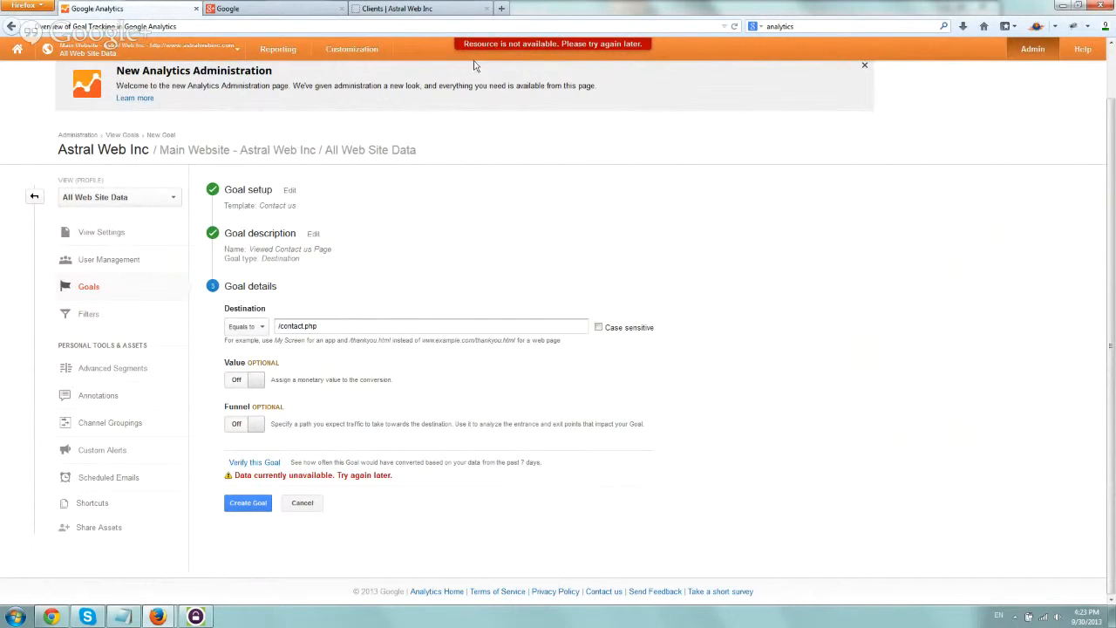
left_click_drag(465, 46, 642, 45)
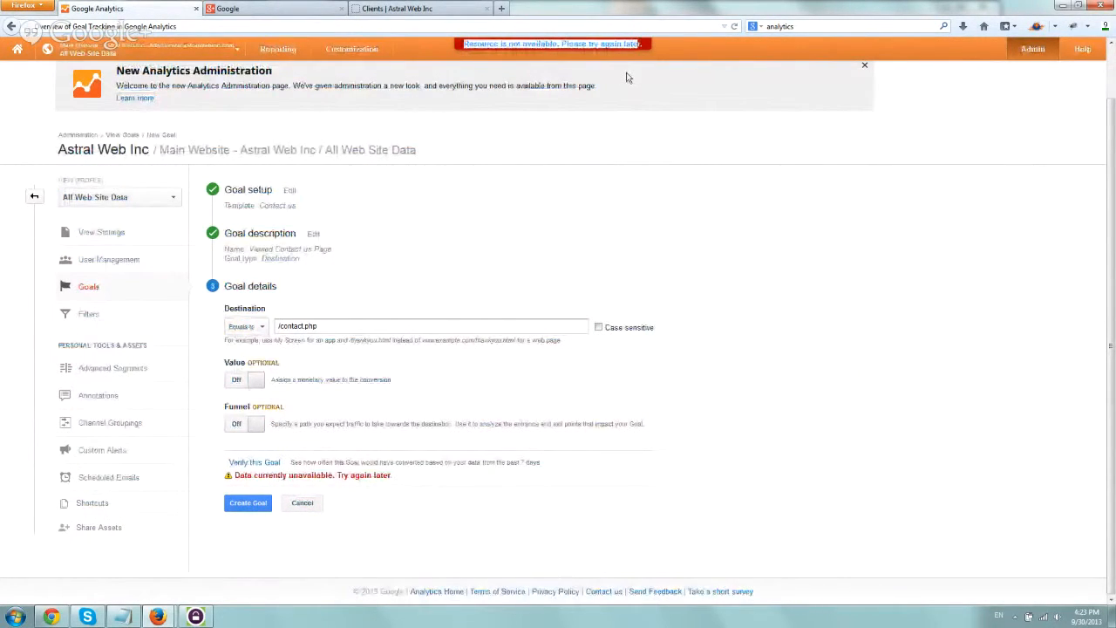
left_click(626, 78)
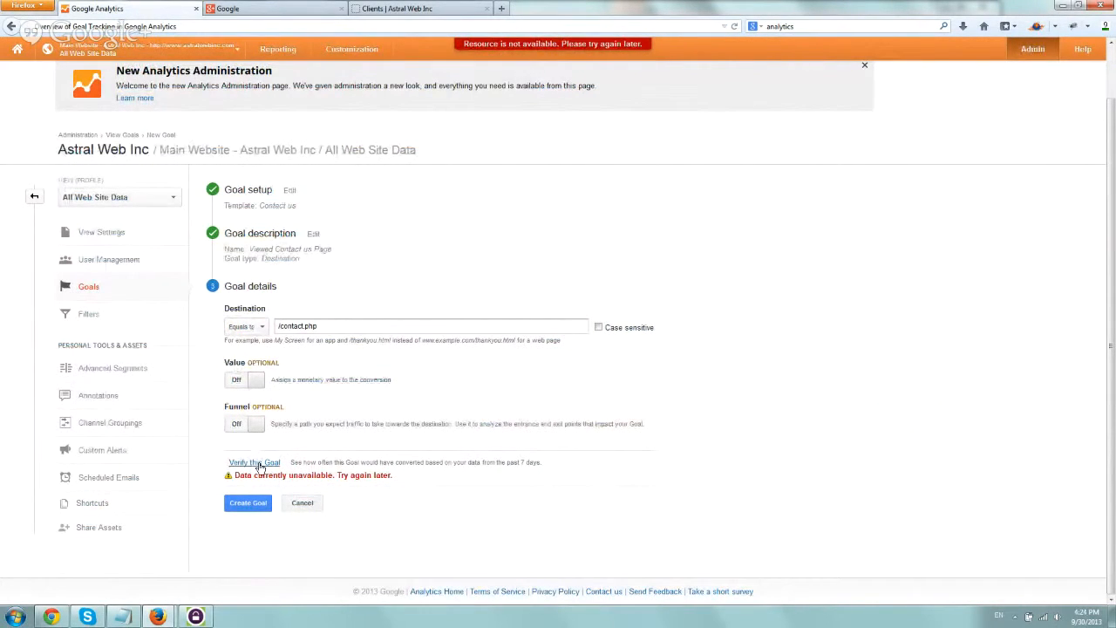
left_click(258, 463)
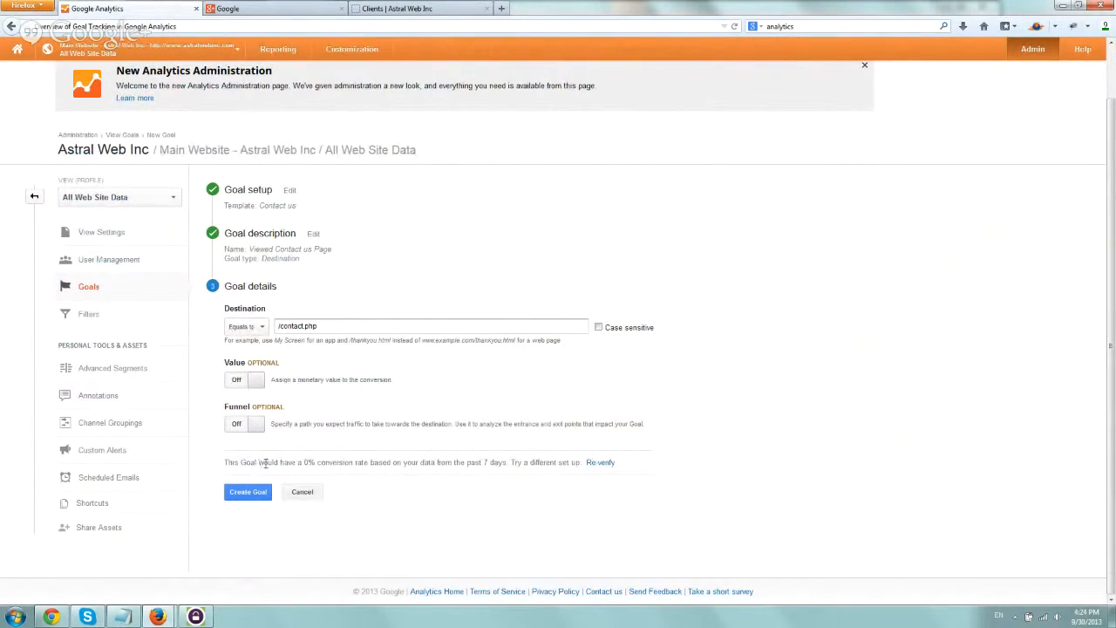
left_click_drag(225, 463, 507, 463)
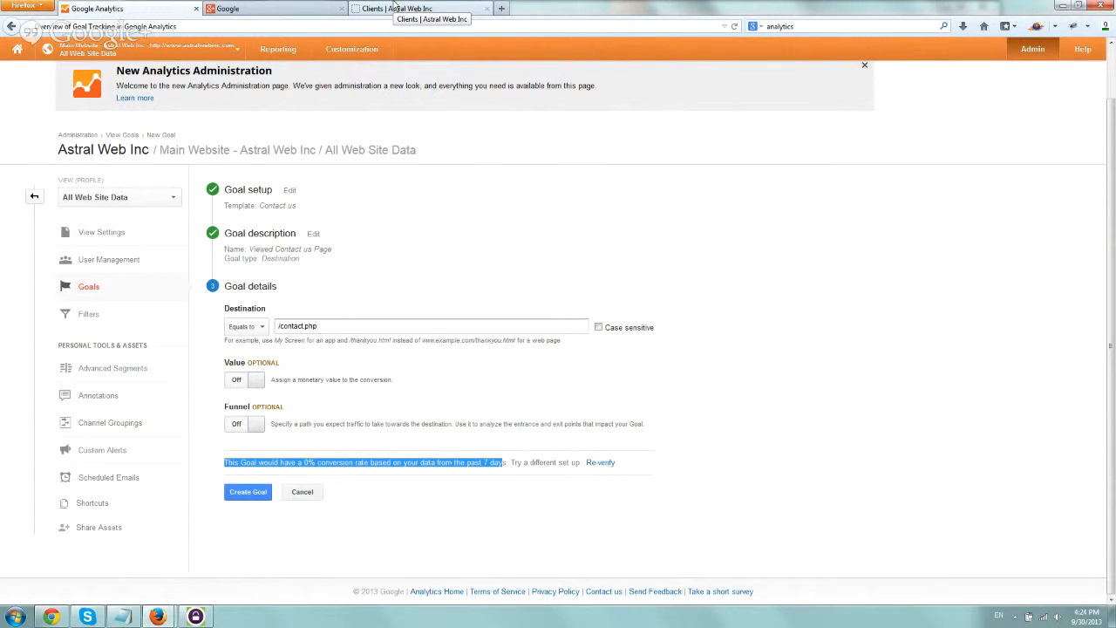
left_click(382, 516)
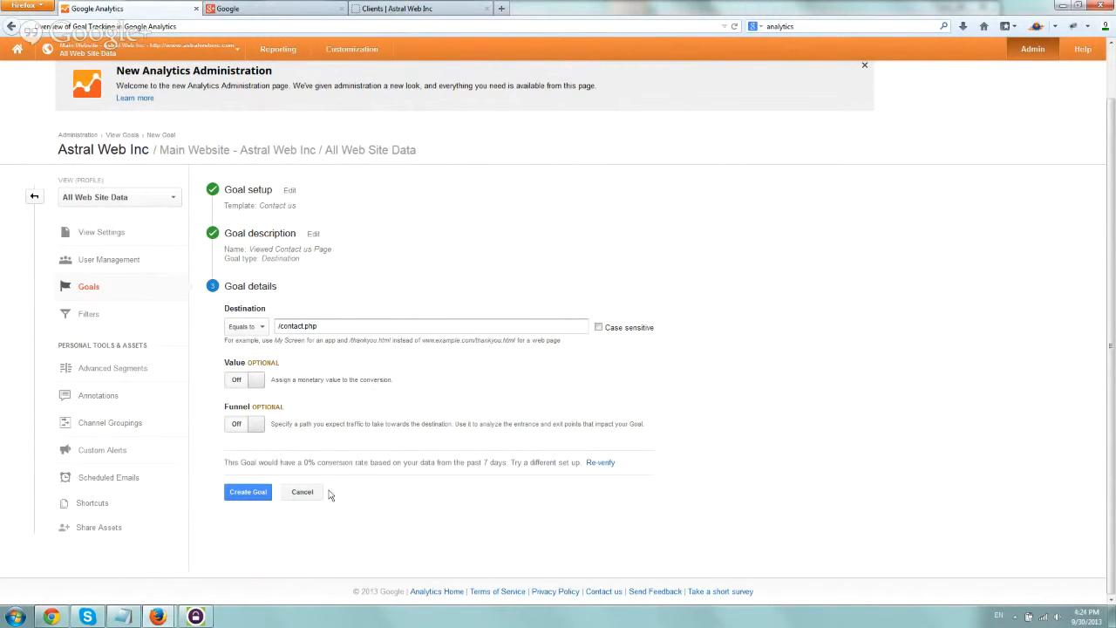
left_click(257, 499)
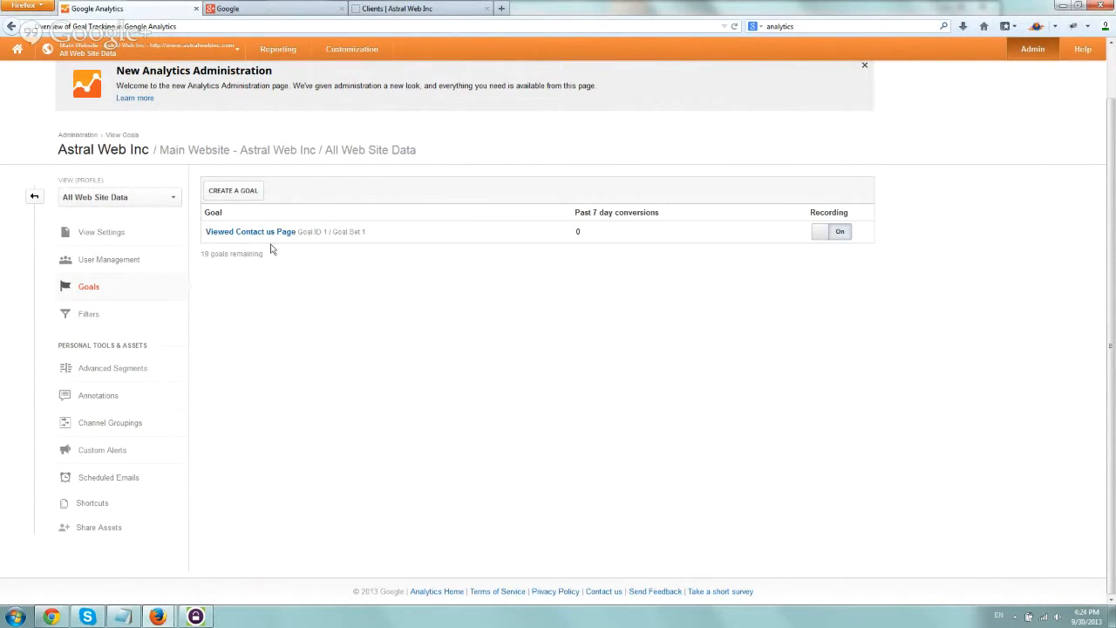
Leave the goal administration and open the real-time Conversions report.
left_click(34, 197)
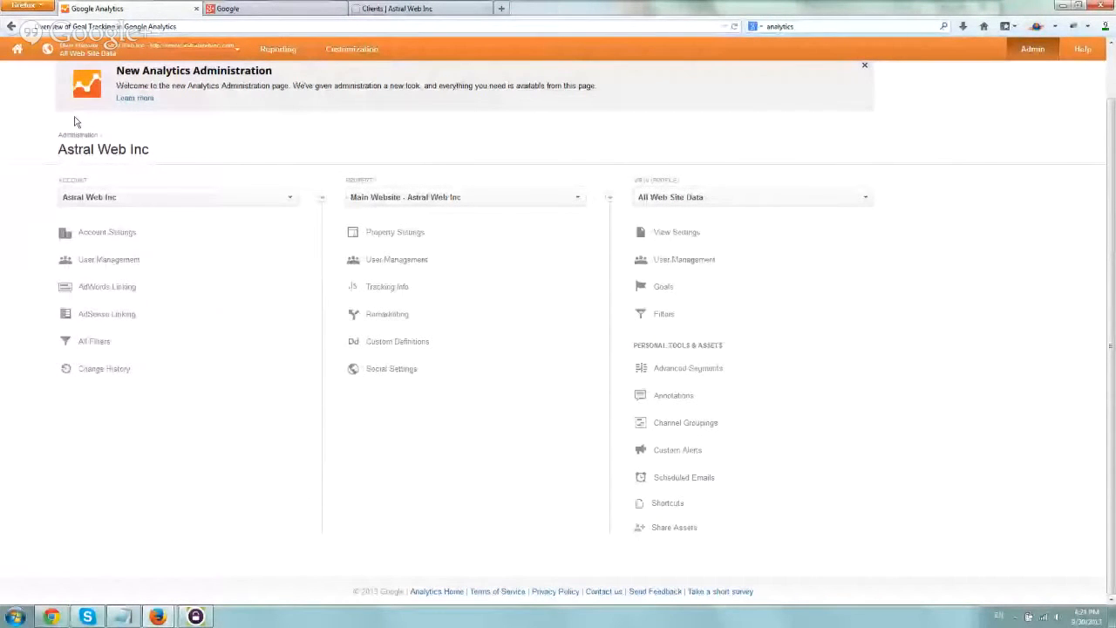
left_click(275, 50)
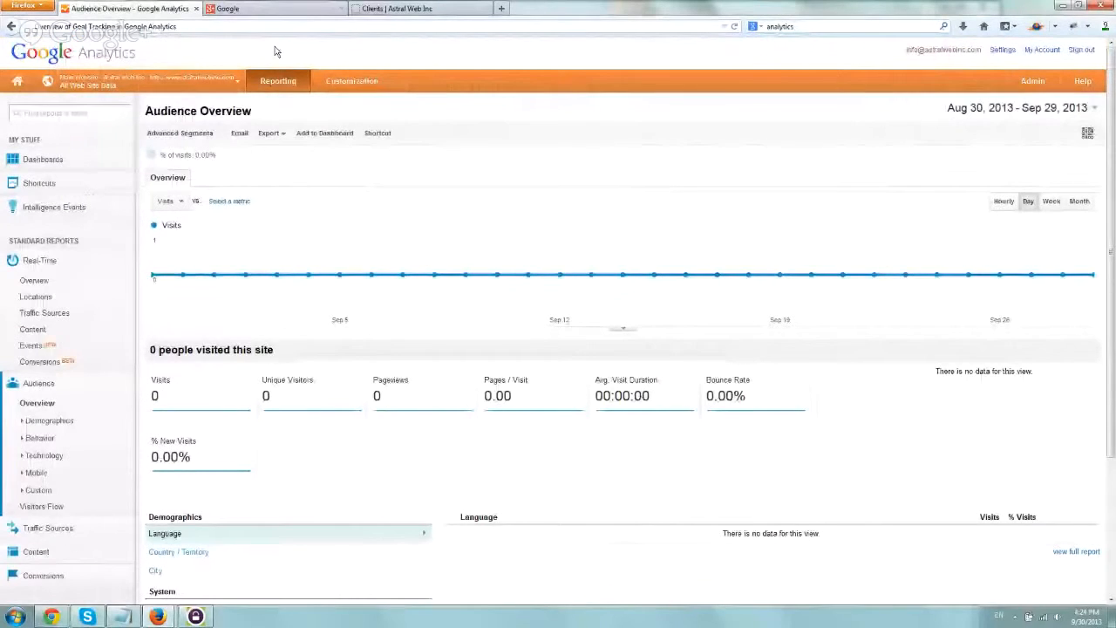
left_click(80, 265)
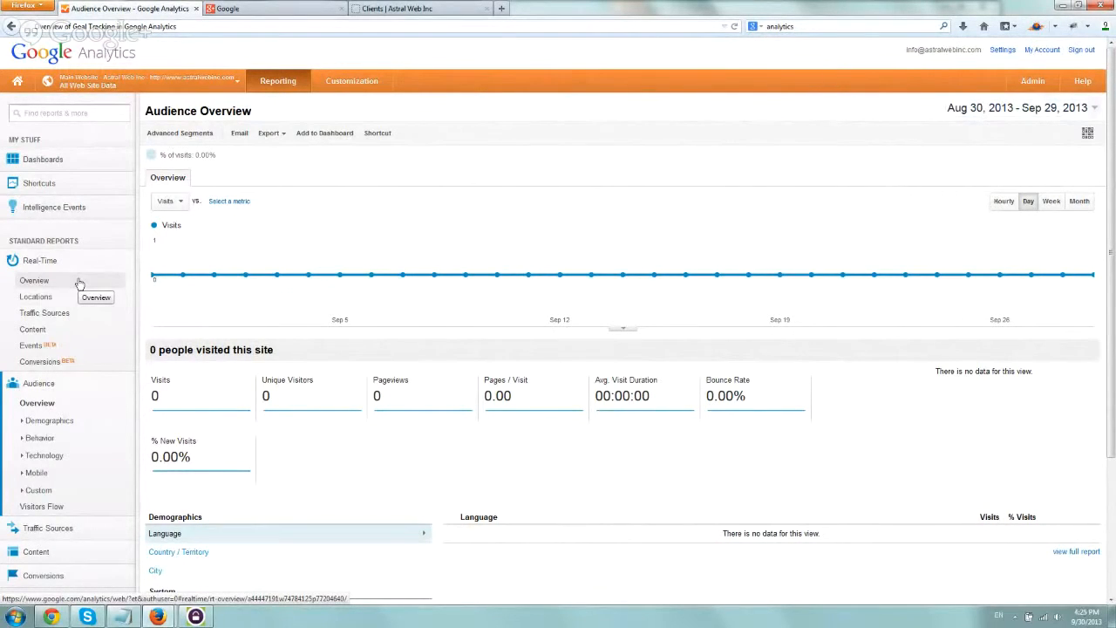
left_click(48, 364)
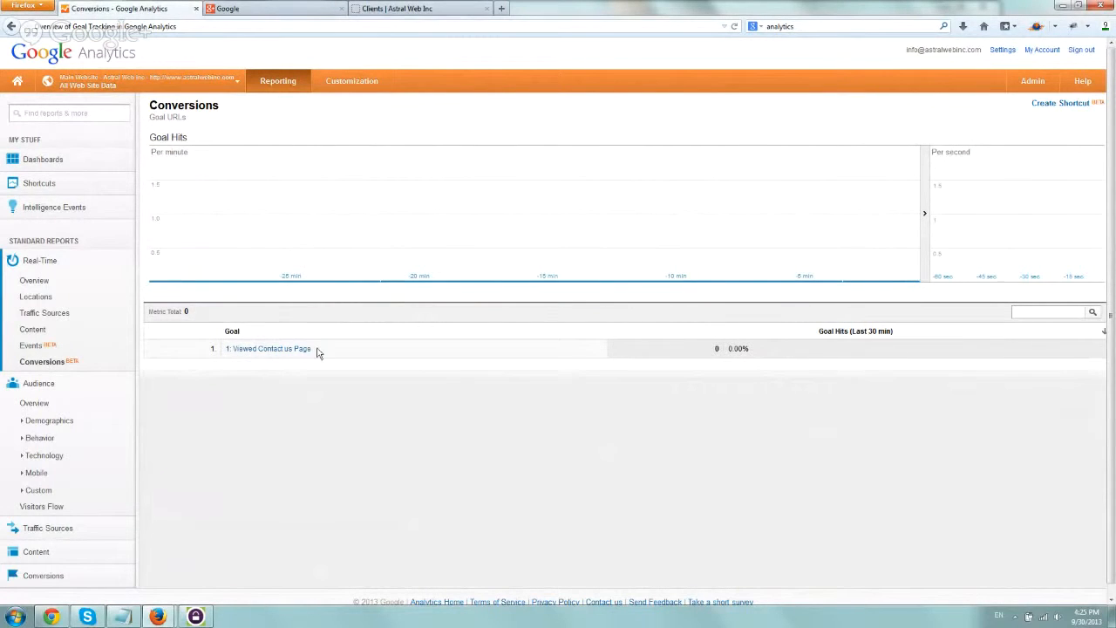
Visit the website's Contact page to trigger the goal, and return to the real-time Conversions report to check for the hit.
left_click(393, 7)
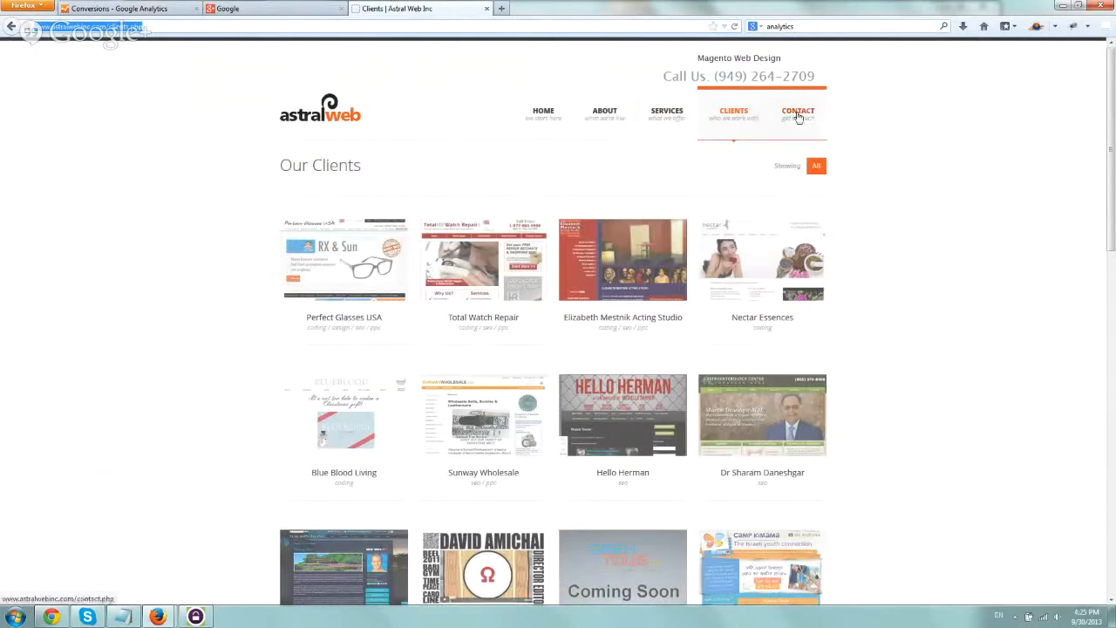
left_click(798, 116)
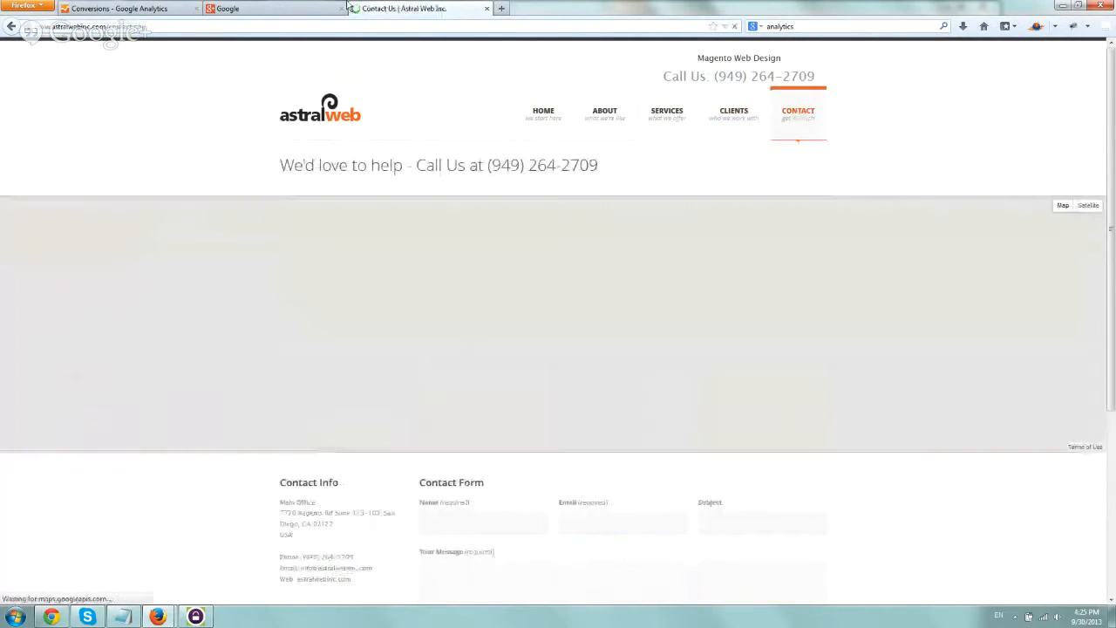
left_click(143, 8)
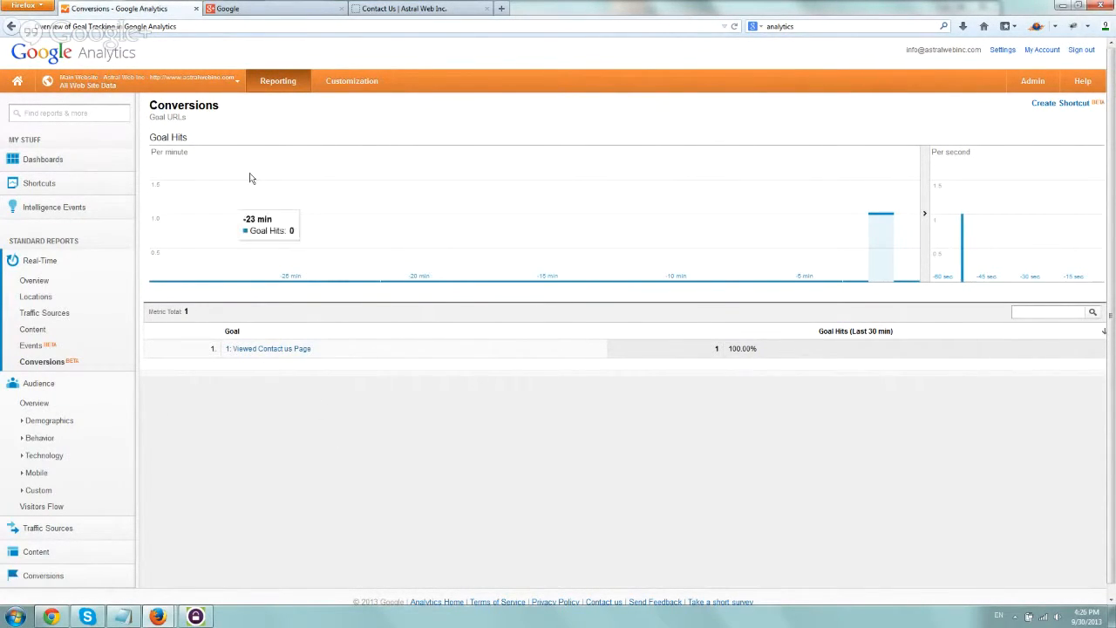
Review the Overview report for goals in the standard Conversions reports and open the Goal URLs report.
scroll(74, 428, "down", 1)
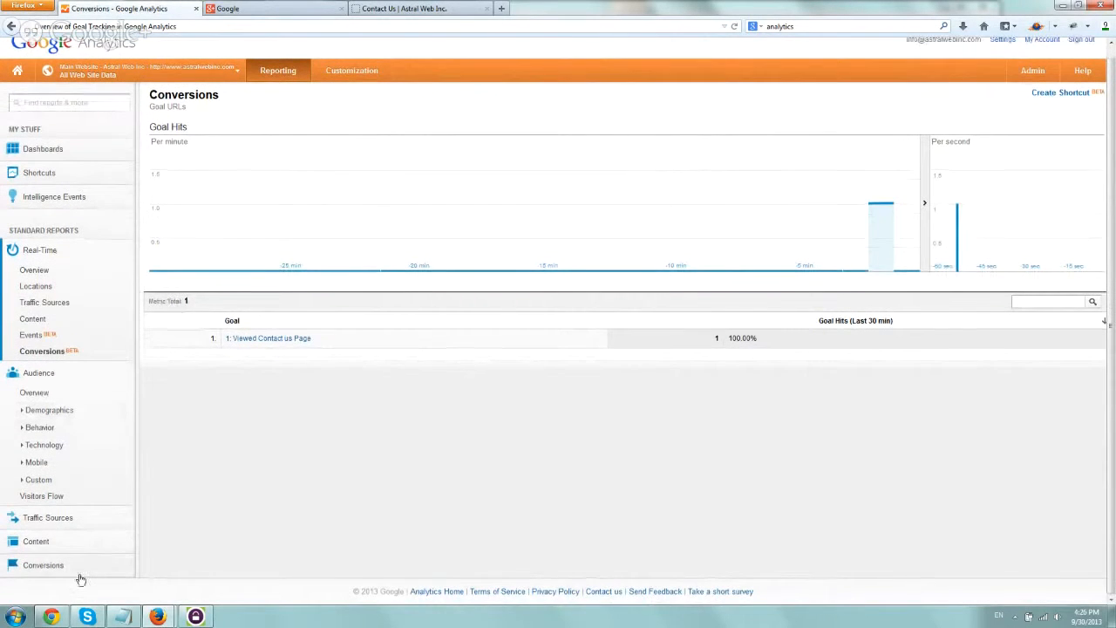
left_click(39, 566)
scroll(61, 541, "down", 2)
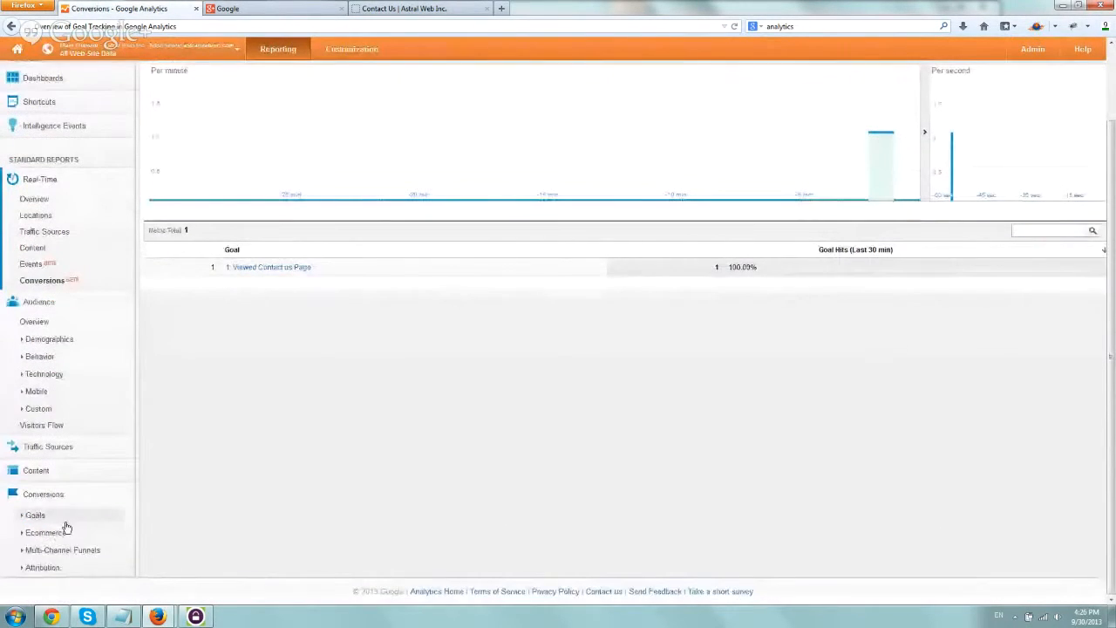
left_click(60, 521)
scroll(61, 524, "down", 2)
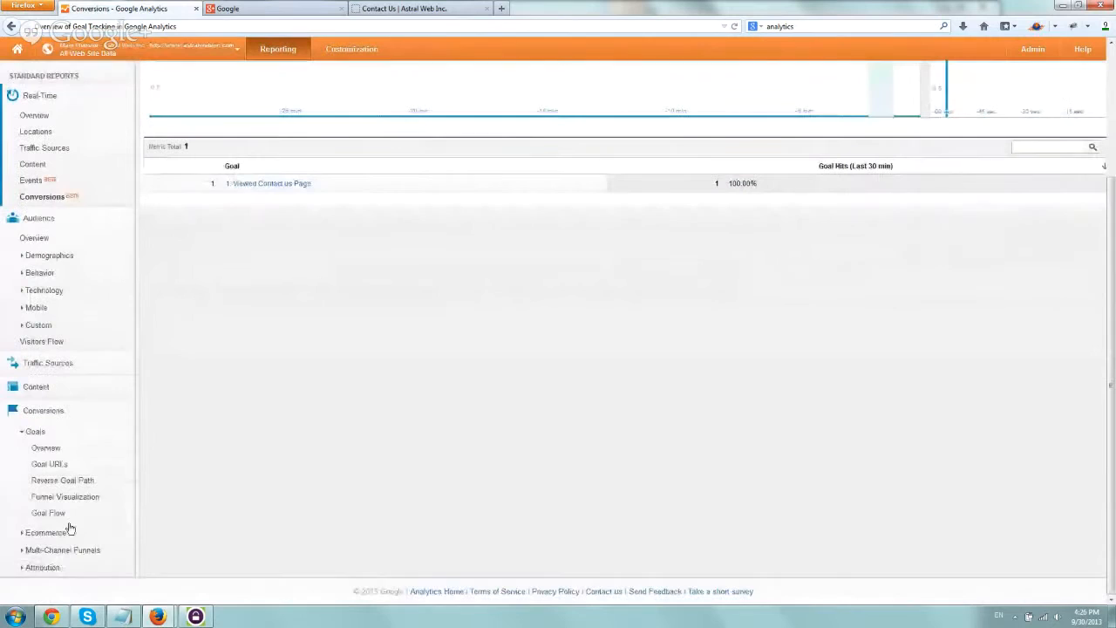
left_click(61, 449)
scroll(509, 384, "up", 1)
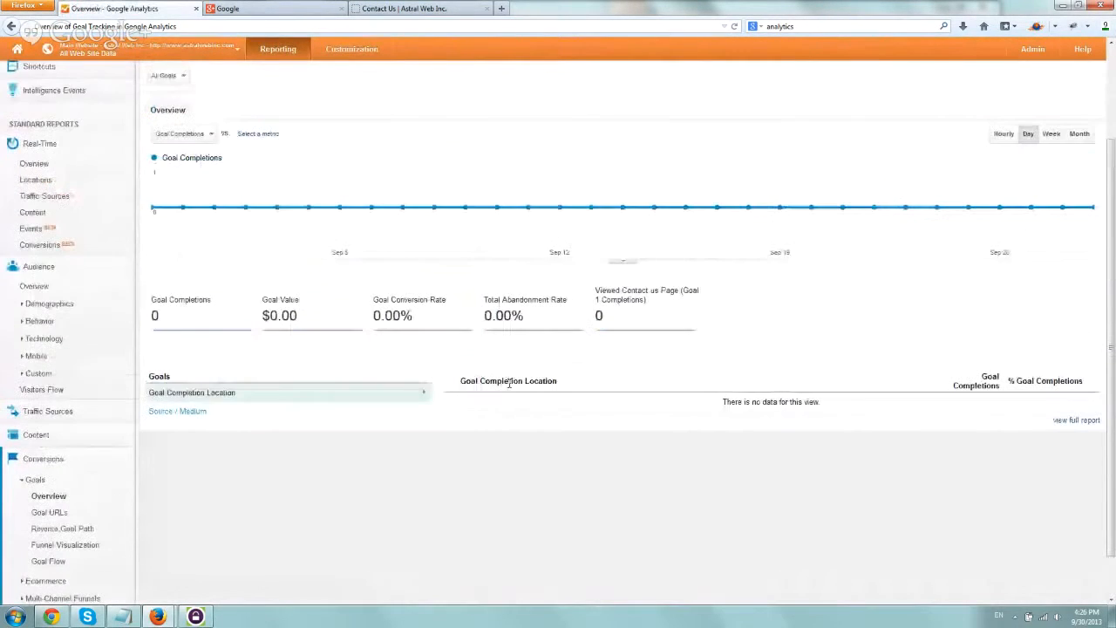
scroll(509, 383, "up", 2)
scroll(417, 392, "down", 3)
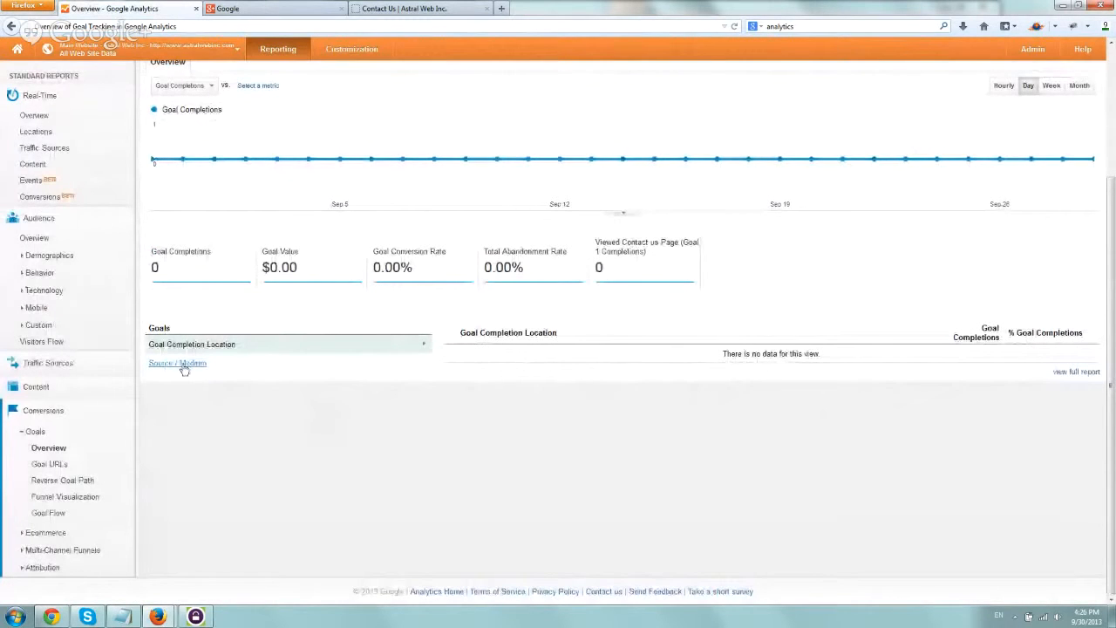
left_click(44, 465)
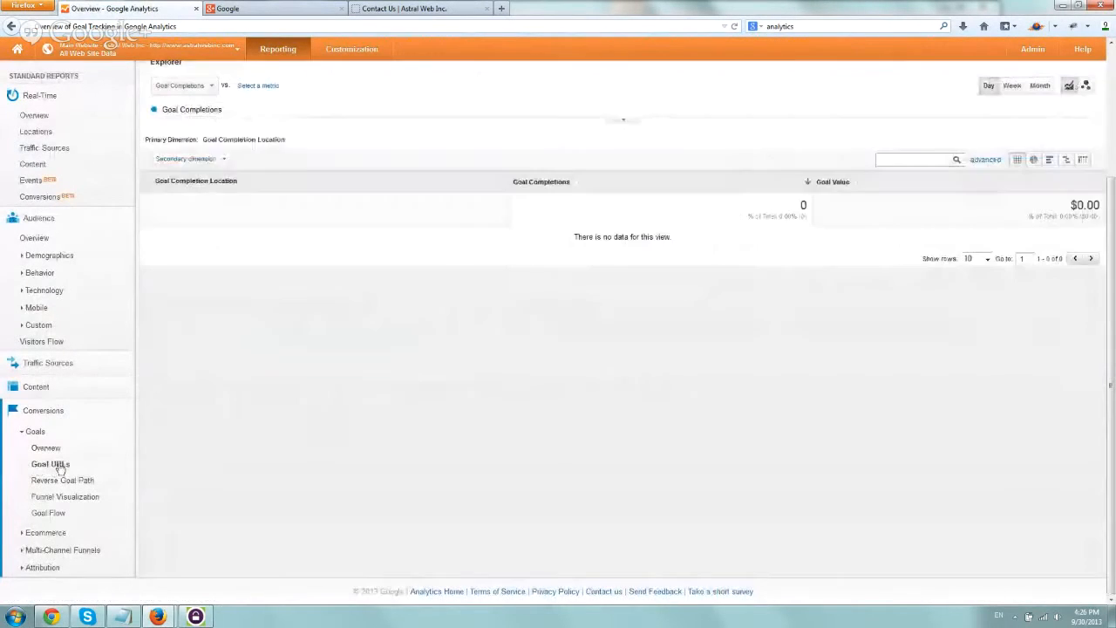
Review the Goal URLs report and the Reverse Goal Path report for all goals.
scroll(608, 86, "up", 2)
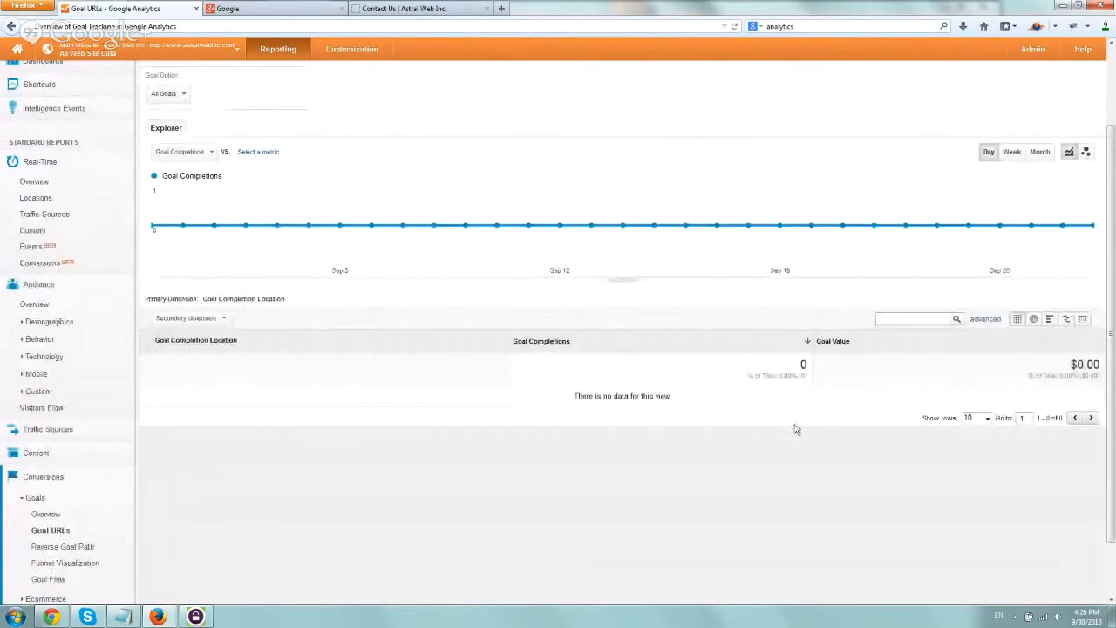
scroll(796, 429, "down", 2)
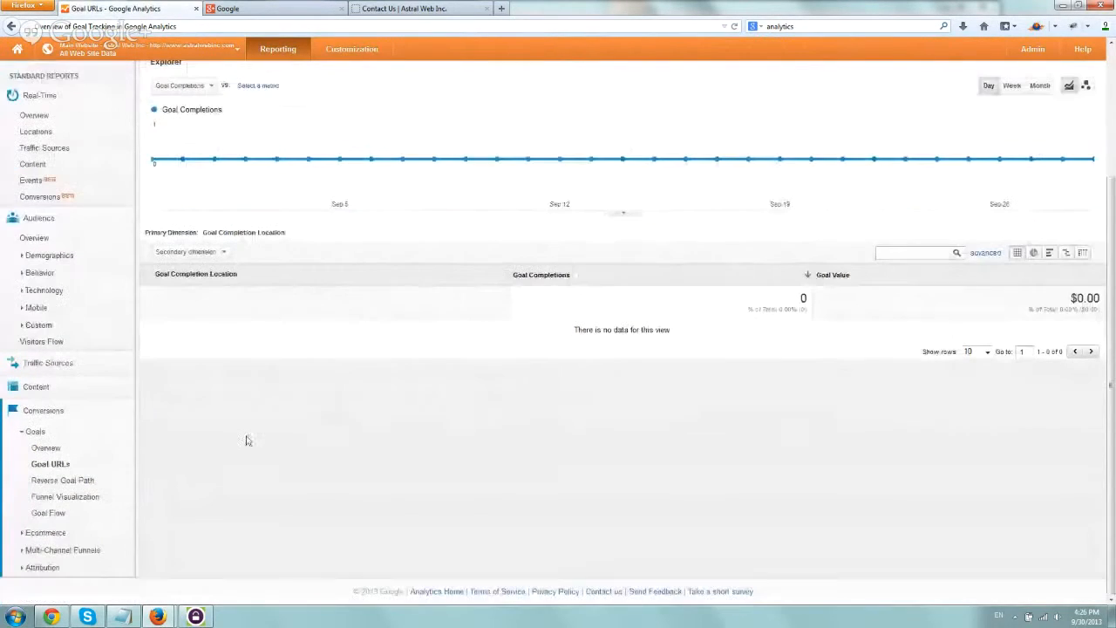
left_click(66, 481)
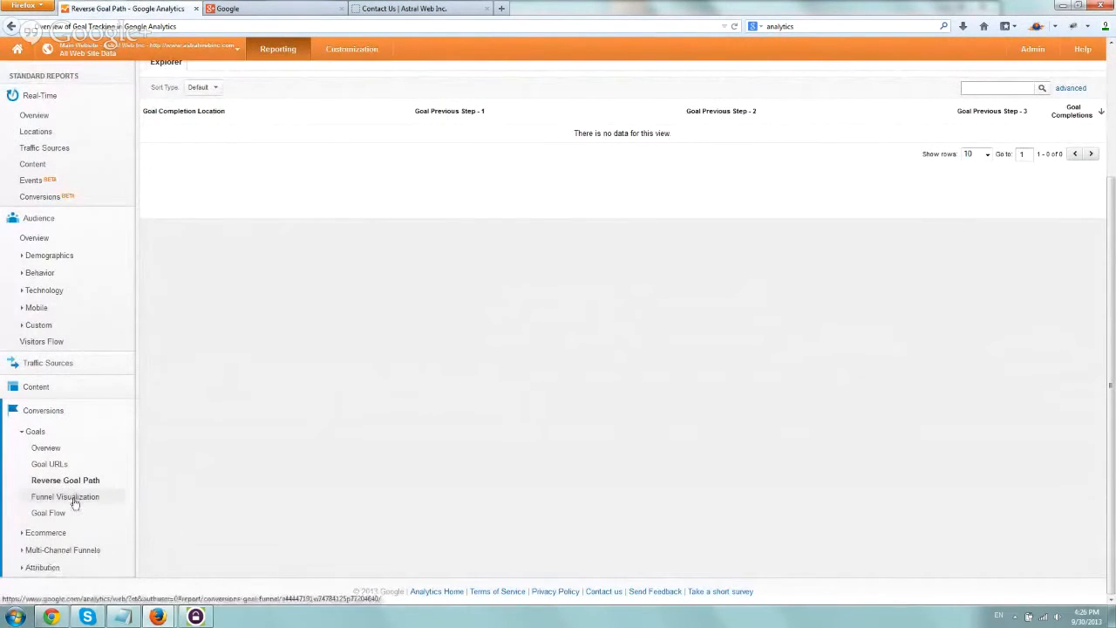
scroll(57, 477, "up", 3)
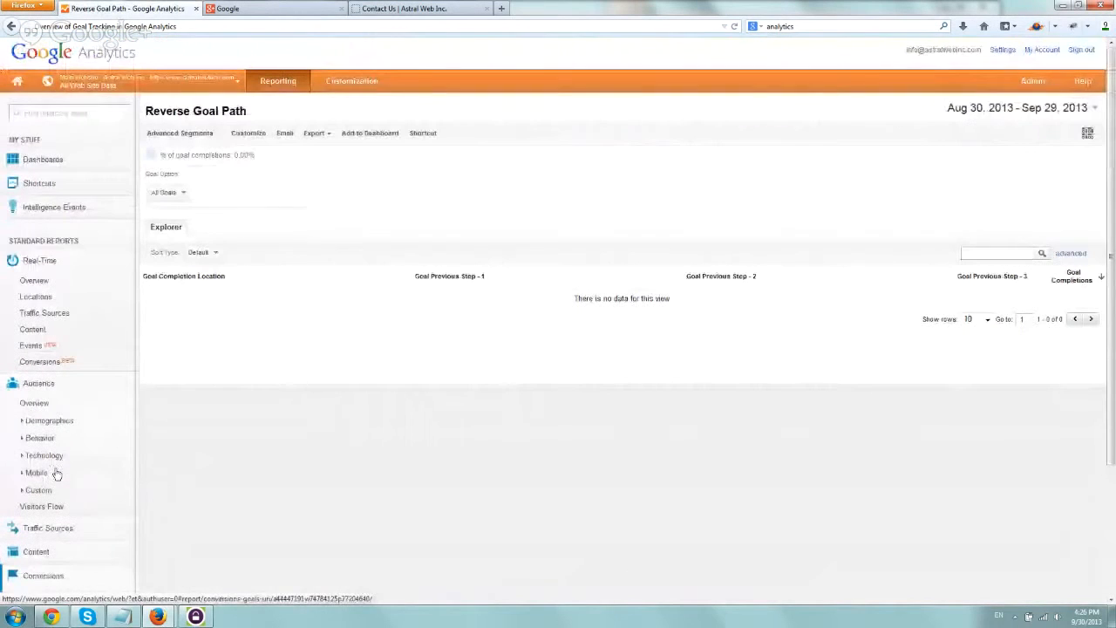
scroll(85, 520, "down", 3)
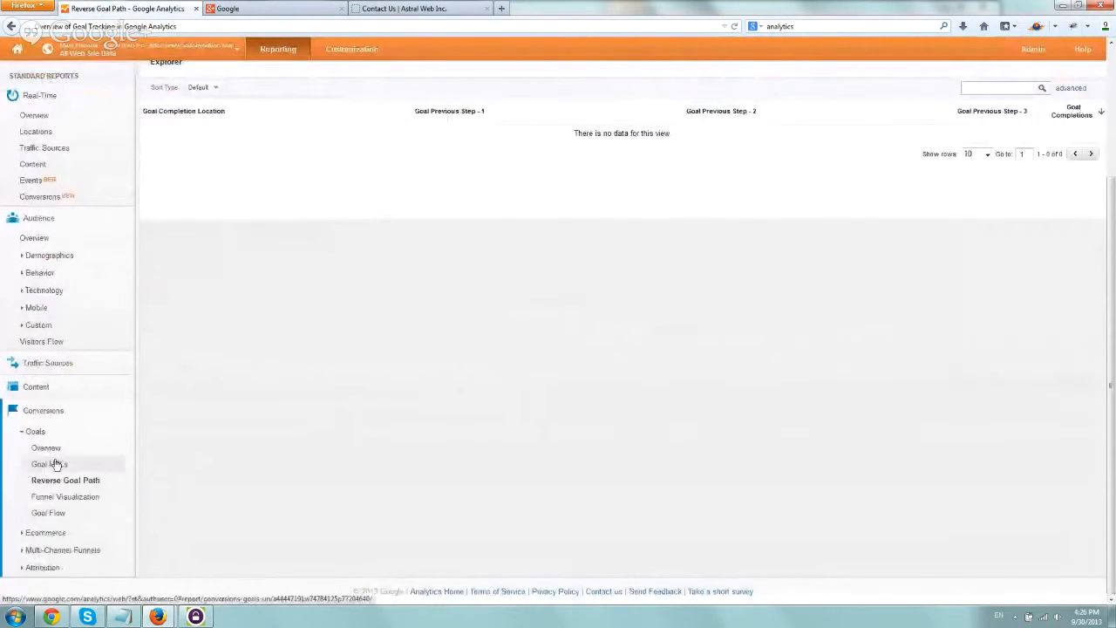
Reopen the Overview report for goals and list the completions by Source / Medium.
left_click(49, 452)
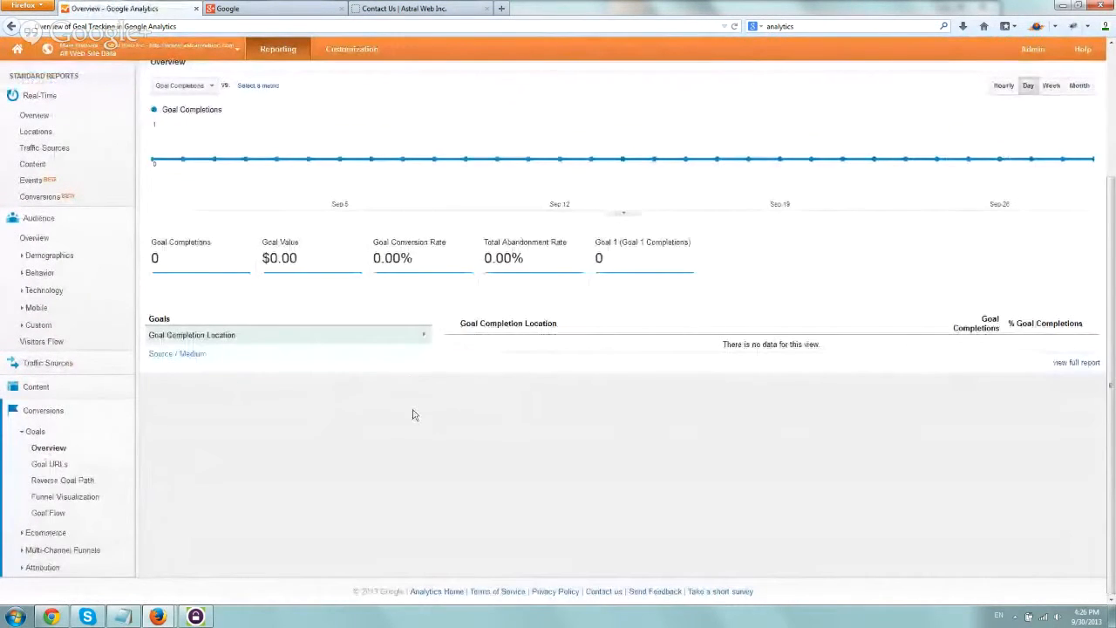
left_click(180, 355)
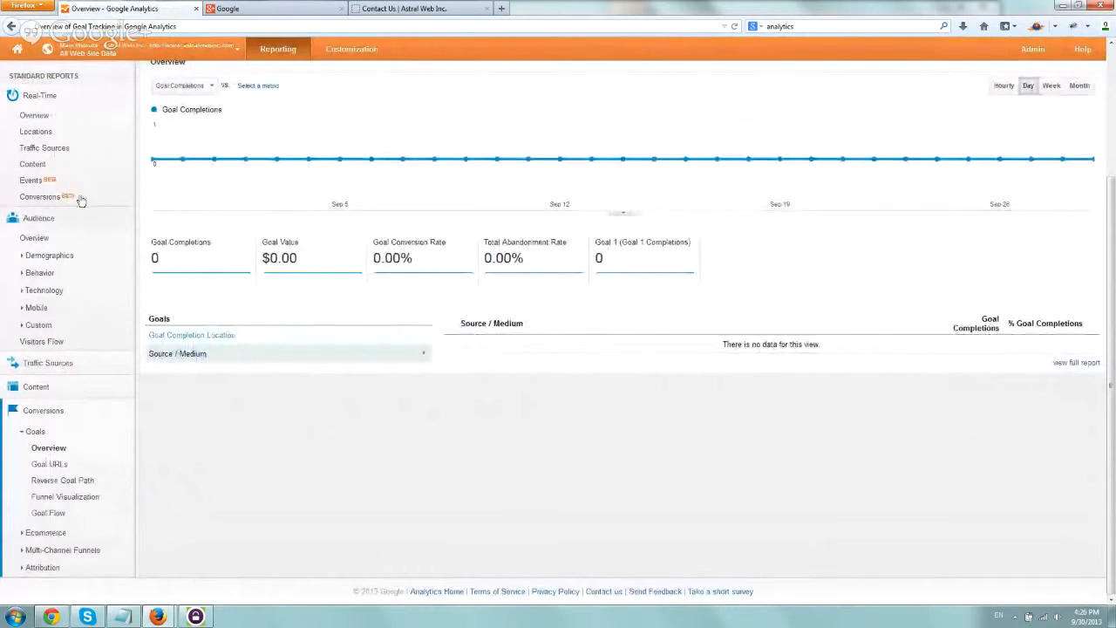
In the real-time Conversions report, drill into the Viewed Contact us Page goal and filter its hits to the /contact.php page.
left_click(68, 179)
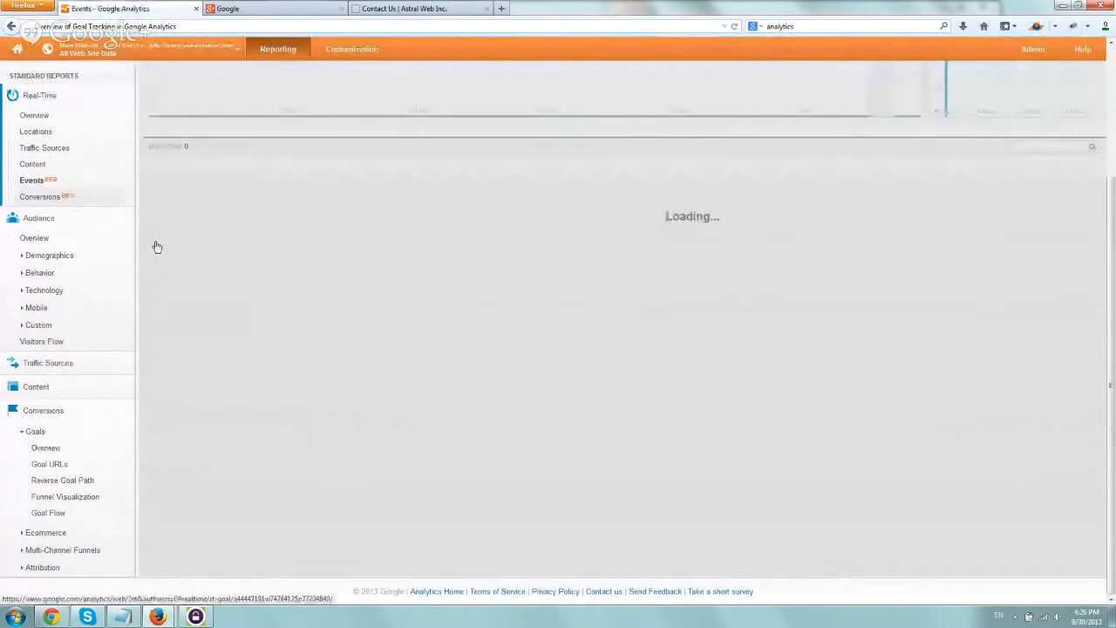
scroll(316, 390, "up", 2)
scroll(315, 389, "up", 1)
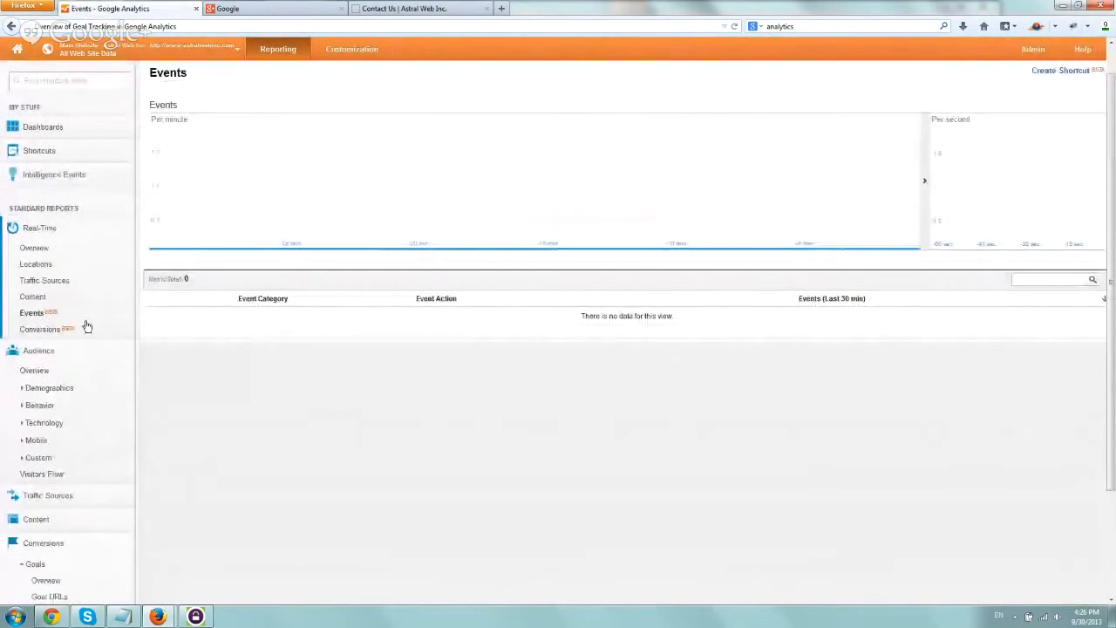
left_click(42, 329)
left_click(276, 318)
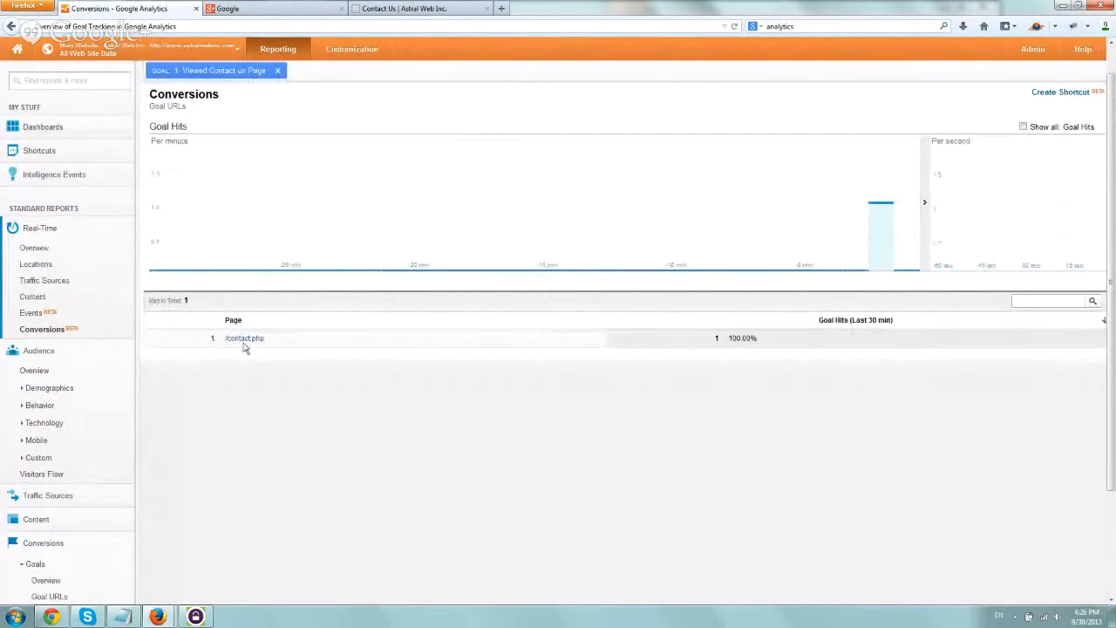
left_click(242, 337)
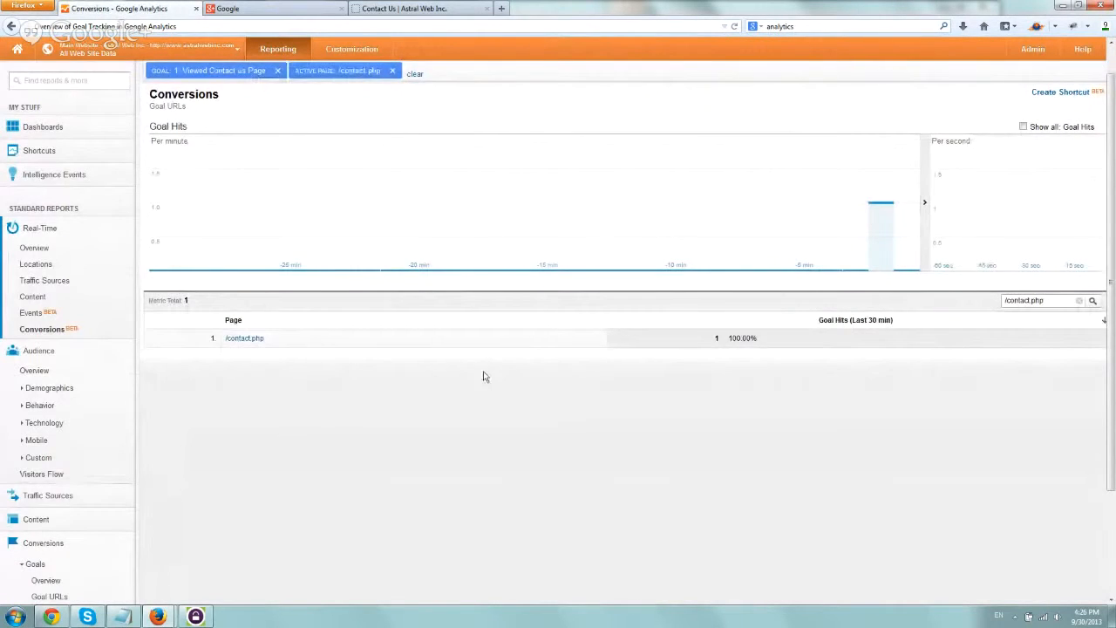
scroll(364, 451, "down", 3)
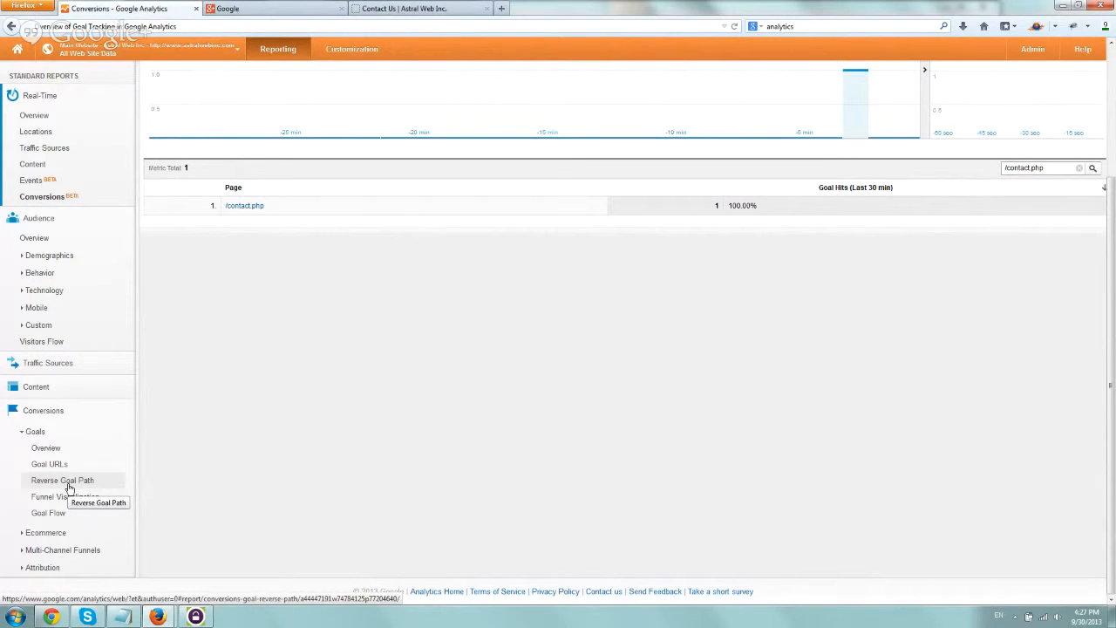
scroll(381, 414, "up", 3)
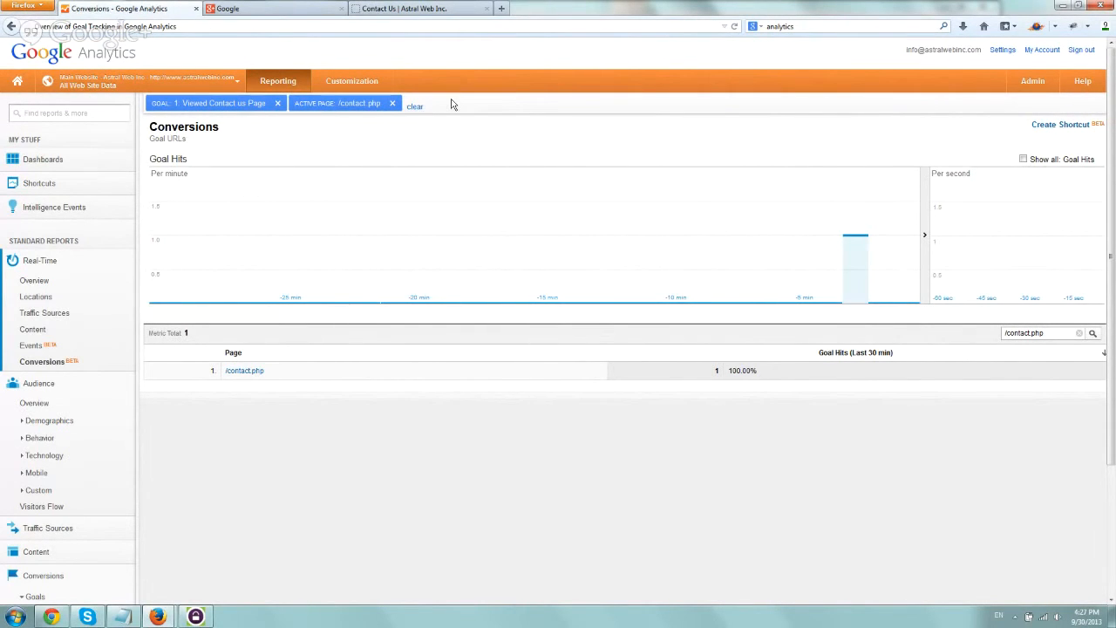
Switch to the Google+ Hangouts broadcast window.
mouse_move(159, 618)
left_click(276, 510)
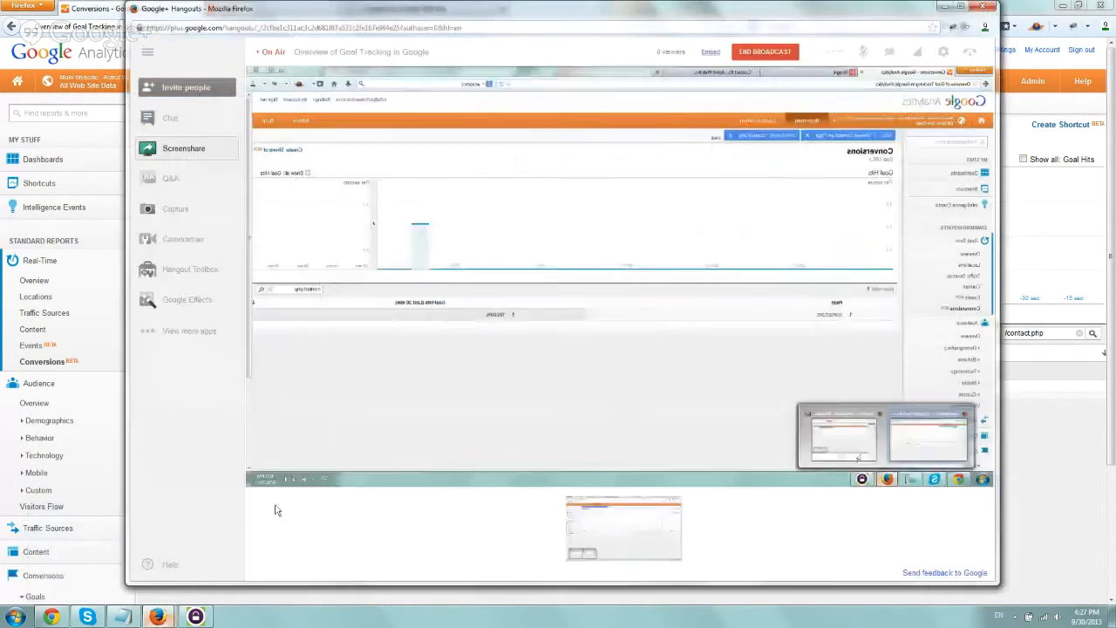